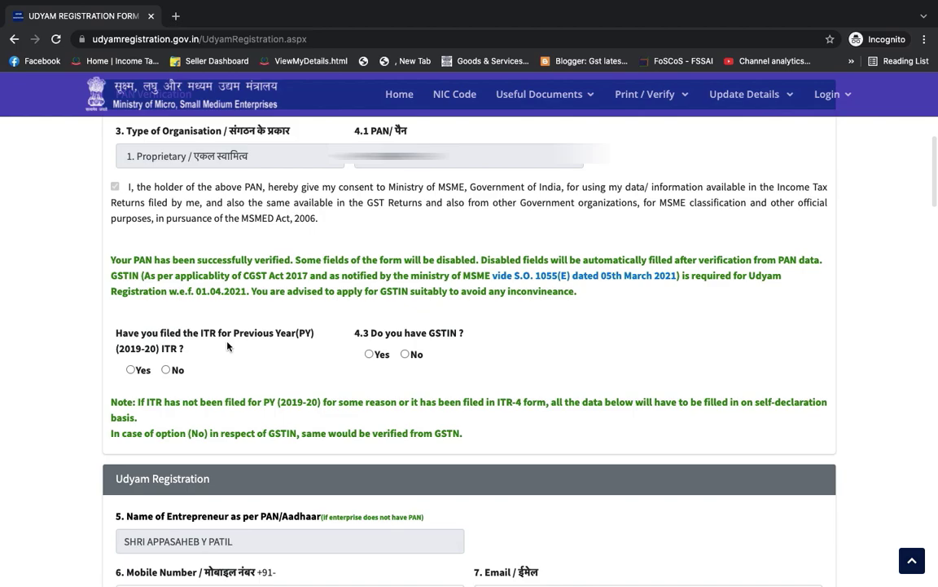
Answer No to the previous-year ITR question and Yes to having a GSTIN
{"action": "scroll", "coordinate": [228, 347], "scroll_direction": "up", "scroll_amount": 5}
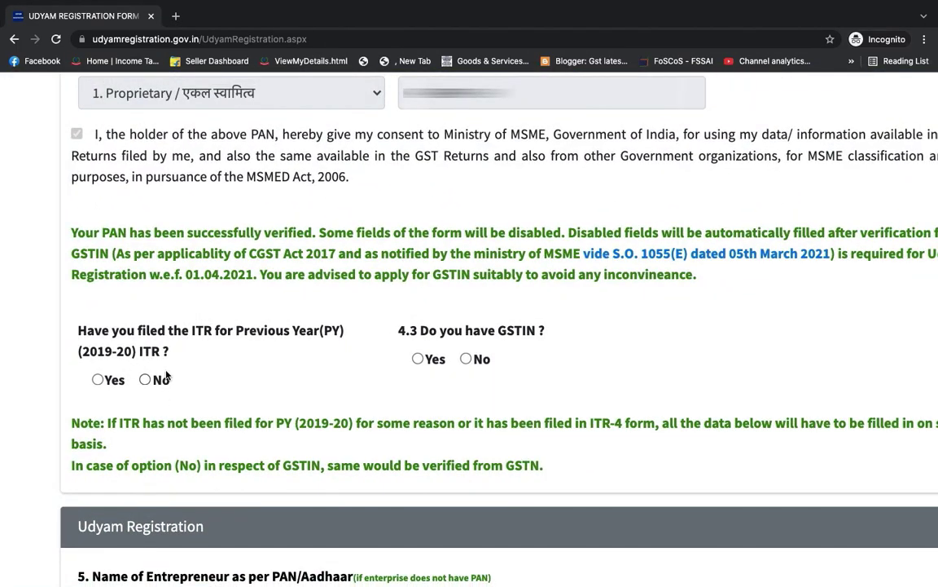
{"action": "left_click", "coordinate": [162, 379]}
{"action": "scroll", "coordinate": [169, 375], "scroll_direction": "down", "scroll_amount": 5}
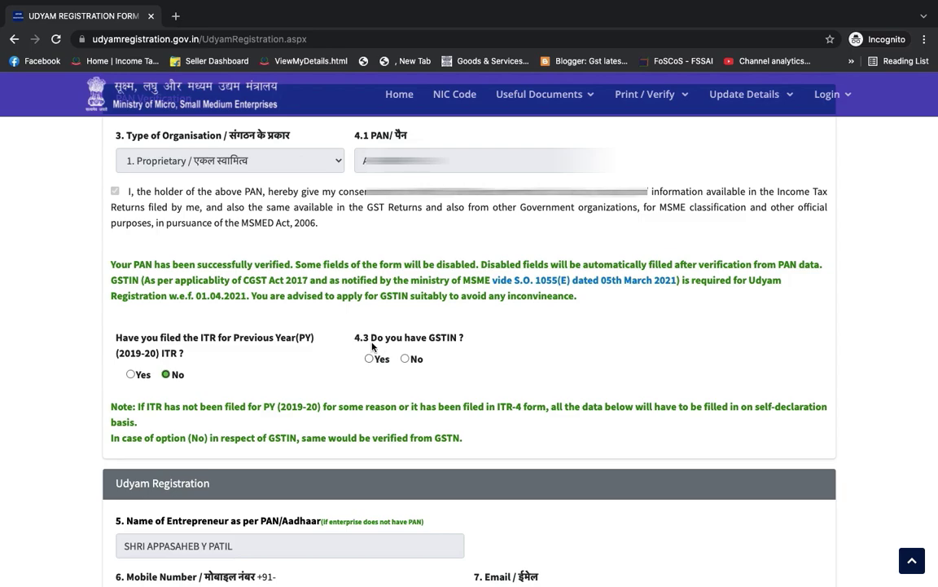
{"action": "left_click", "coordinate": [369, 359]}
Fill in the mobile number and the e-mail address
{"action": "scroll", "coordinate": [502, 371], "scroll_direction": "down", "scroll_amount": 3}
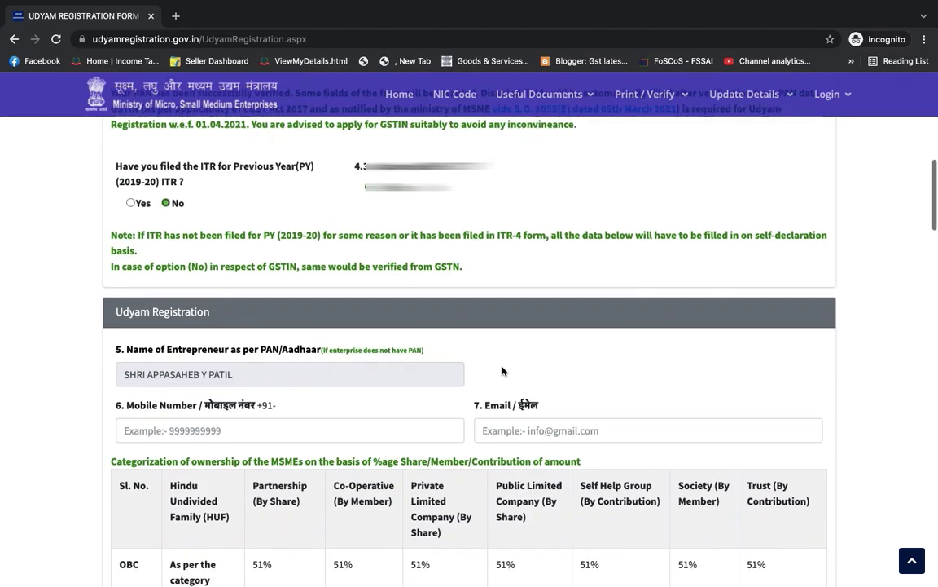
{"action": "scroll", "coordinate": [503, 370], "scroll_direction": "down", "scroll_amount": 2}
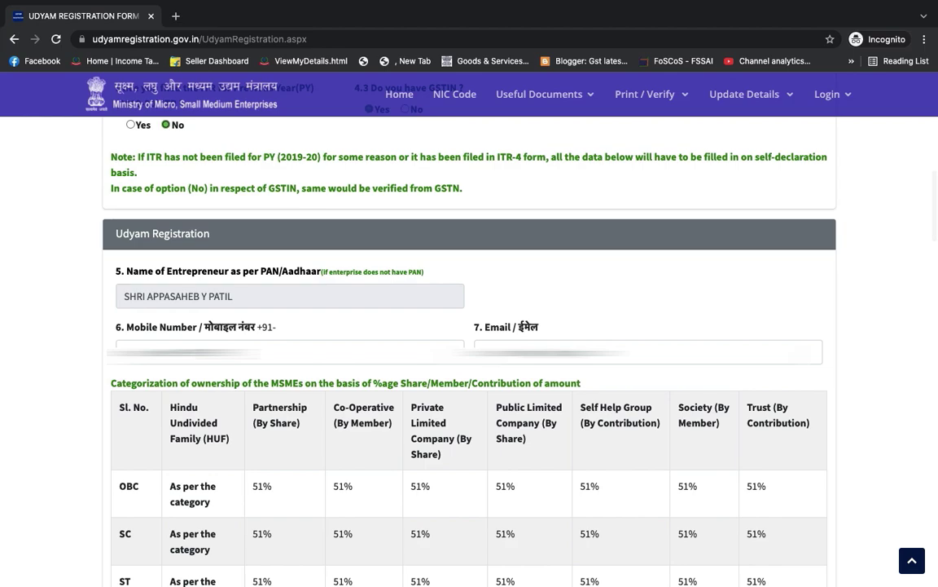
{"action": "left_click", "coordinate": [124, 345]}
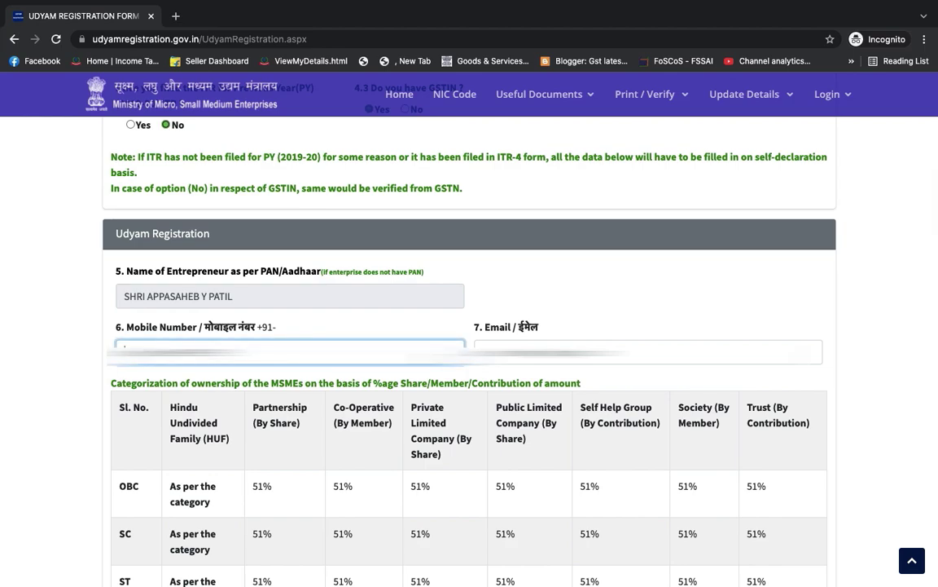
{"action": "left_click", "coordinate": [628, 351]}
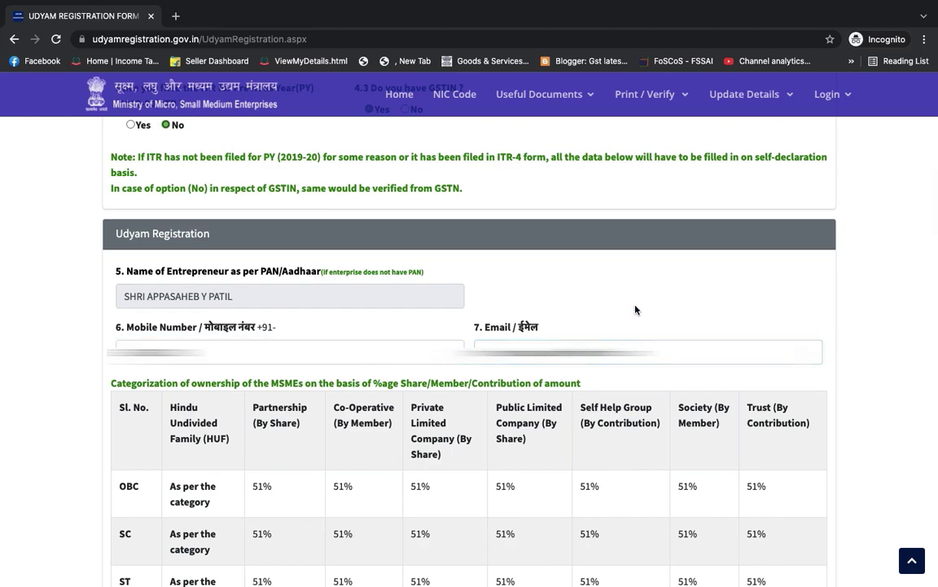
Choose General for social category, Male for gender and No for specially abled
{"action": "scroll", "coordinate": [635, 310], "scroll_direction": "down", "scroll_amount": 5}
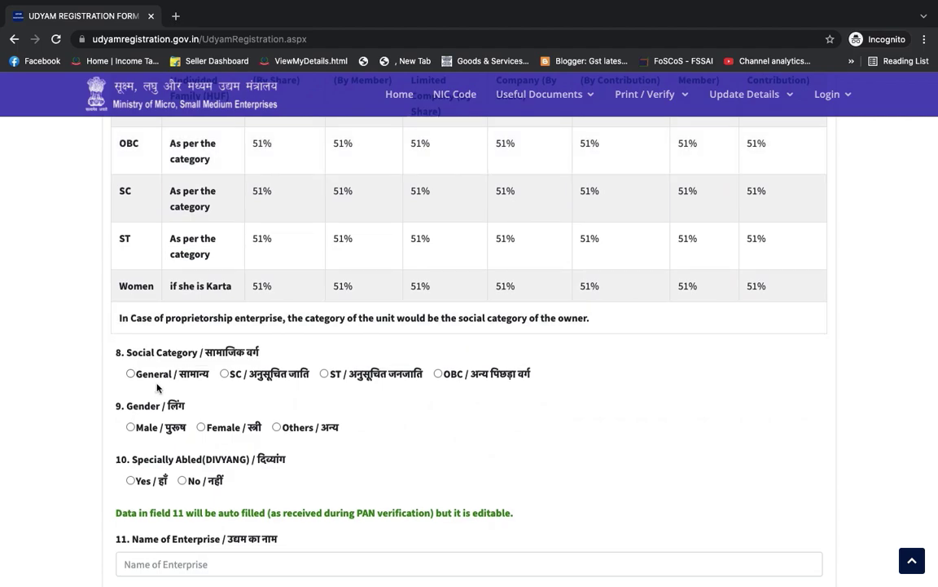
{"action": "left_click", "coordinate": [130, 373]}
{"action": "scroll", "coordinate": [273, 382], "scroll_direction": "down", "scroll_amount": 1}
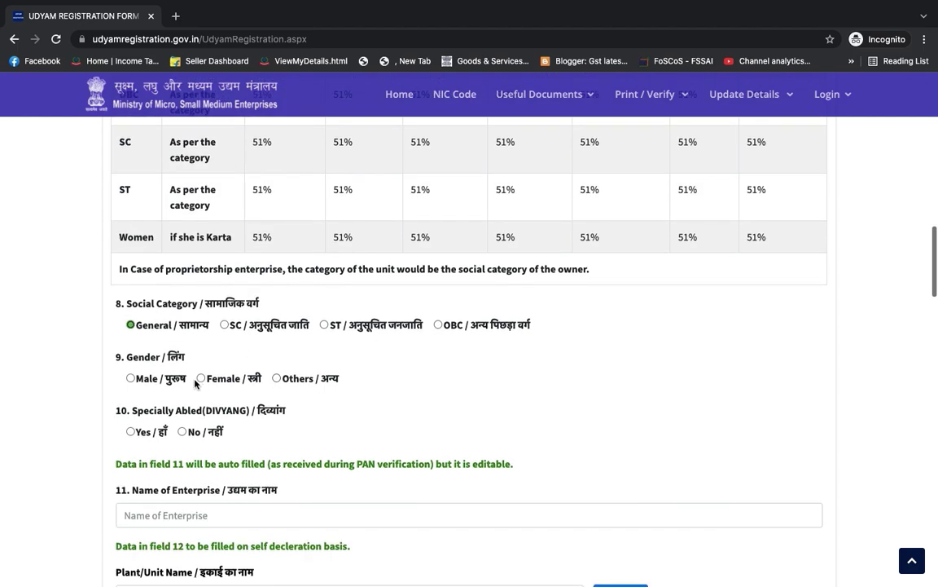
{"action": "left_click", "coordinate": [130, 378]}
{"action": "scroll", "coordinate": [358, 425], "scroll_direction": "down", "scroll_amount": 3}
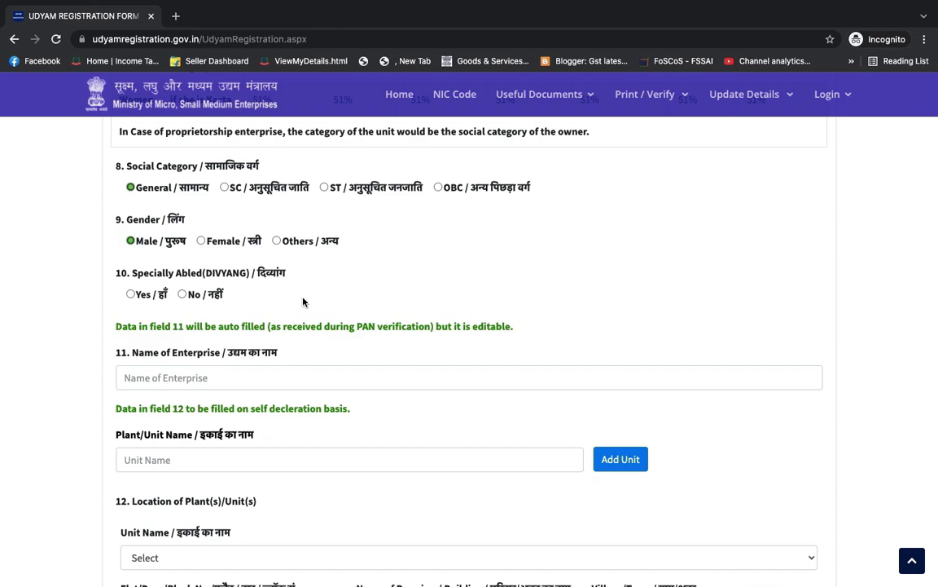
{"action": "left_click", "coordinate": [181, 294]}
{"action": "scroll", "coordinate": [309, 346], "scroll_direction": "down", "scroll_amount": 1}
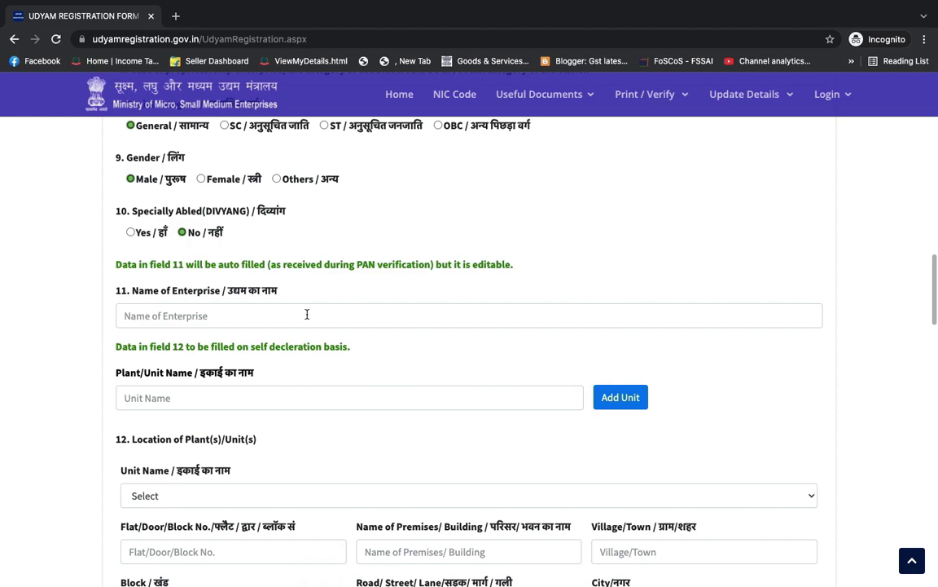
Enter PRITHVI ASSOCIATES as enterprise name and plant/unit name, and add it as unit 1
{"action": "left_click", "coordinate": [307, 315]}
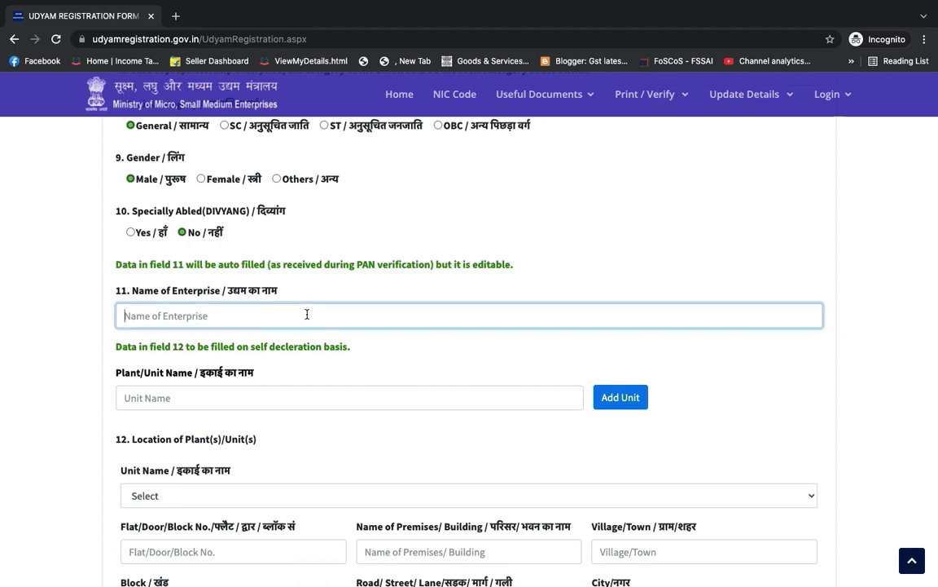
{"action": "left_click", "coordinate": [470, 396]}
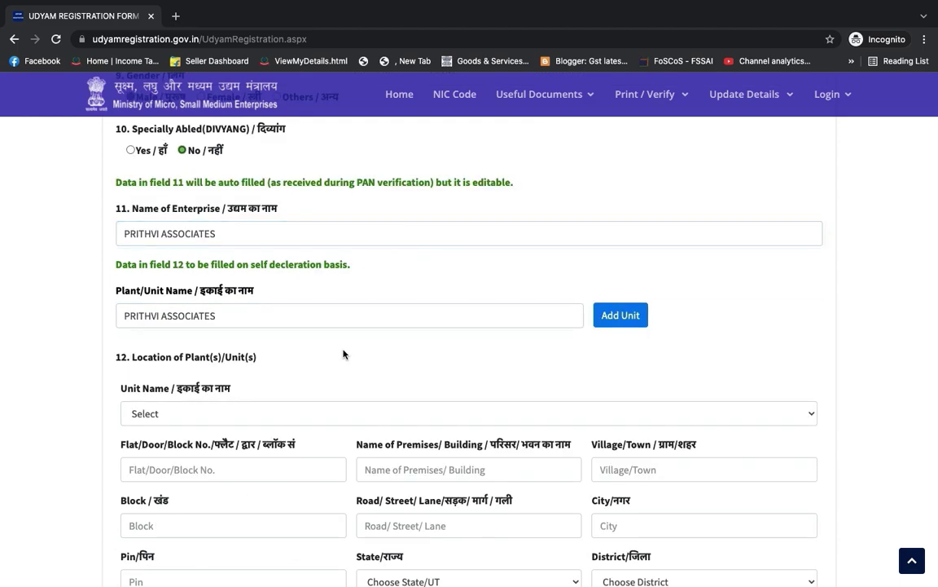
{"action": "scroll", "coordinate": [343, 353], "scroll_direction": "down", "scroll_amount": 1}
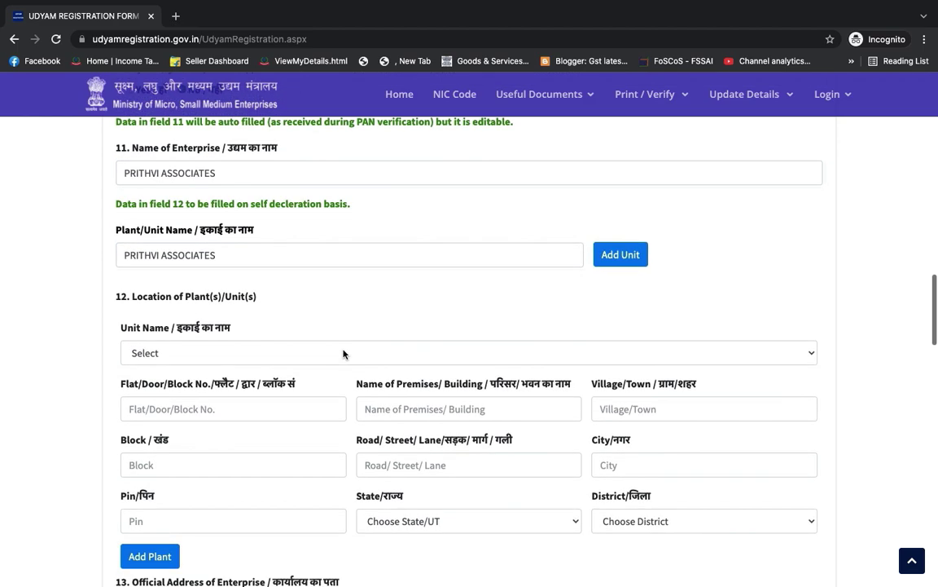
{"action": "left_click", "coordinate": [621, 255]}
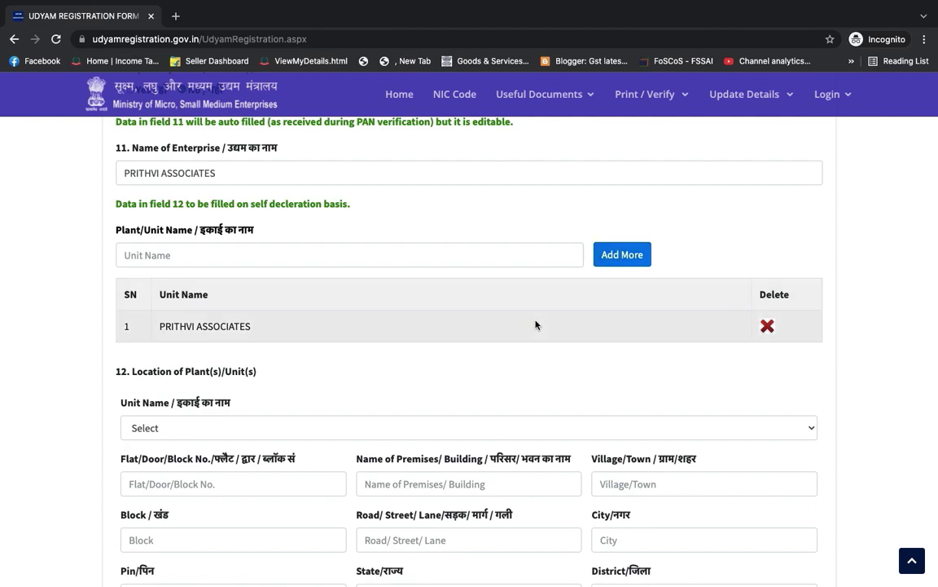
{"action": "scroll", "coordinate": [536, 324], "scroll_direction": "up", "scroll_amount": 1}
{"action": "scroll", "coordinate": [535, 325], "scroll_direction": "down", "scroll_amount": 1}
{"action": "scroll", "coordinate": [403, 356], "scroll_direction": "up", "scroll_amount": 3}
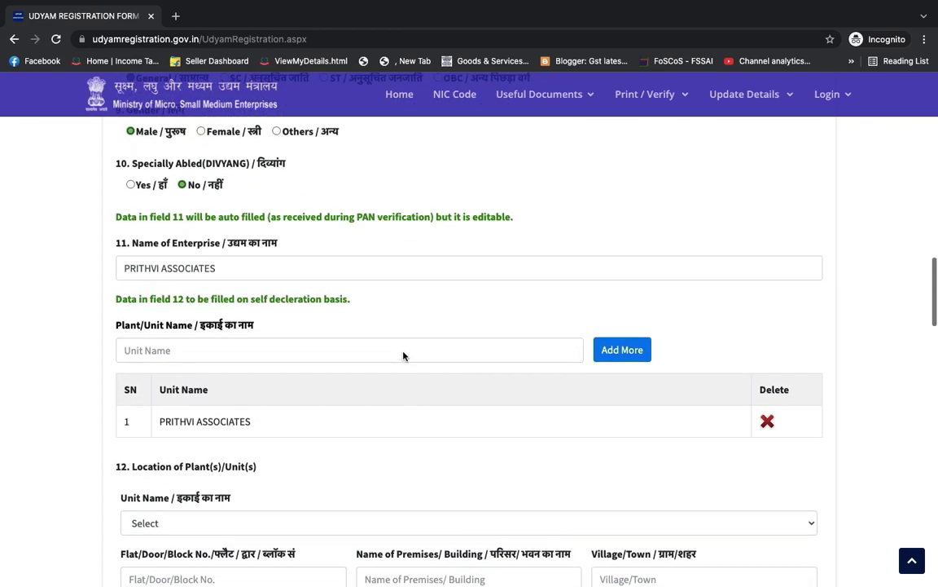
{"action": "scroll", "coordinate": [402, 356], "scroll_direction": "down", "scroll_amount": 4}
{"action": "left_click", "coordinate": [183, 326]}
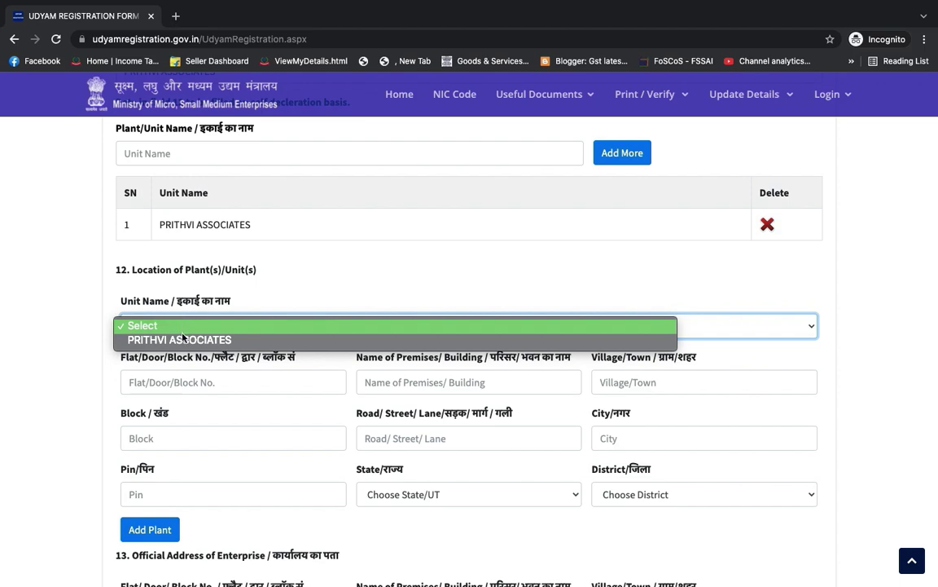
Select PRITHVI ASSOCIATES as the unit, enter its address, PIN, state and district, and add the plant
{"action": "left_click", "coordinate": [216, 339]}
{"action": "scroll", "coordinate": [289, 289], "scroll_direction": "down", "scroll_amount": 1}
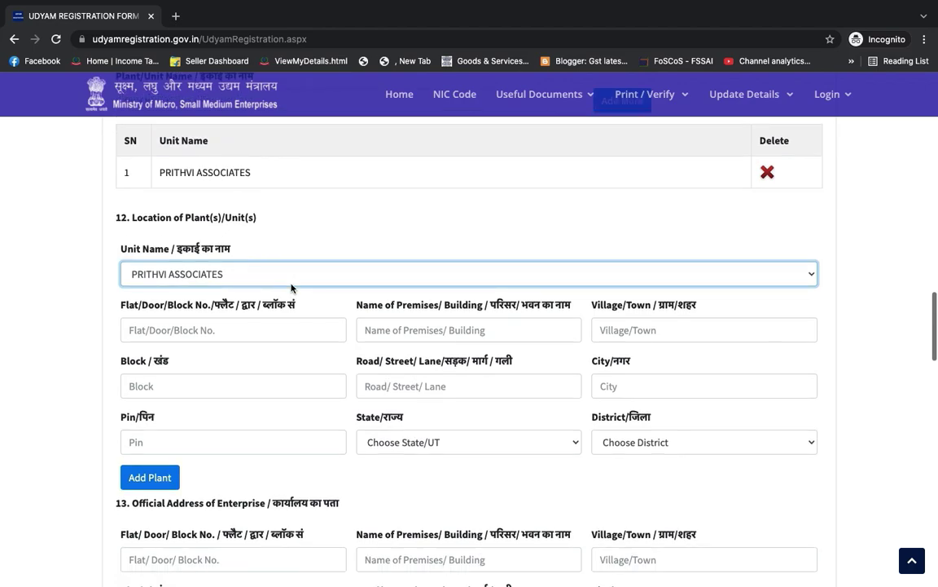
{"action": "left_click", "coordinate": [278, 326]}
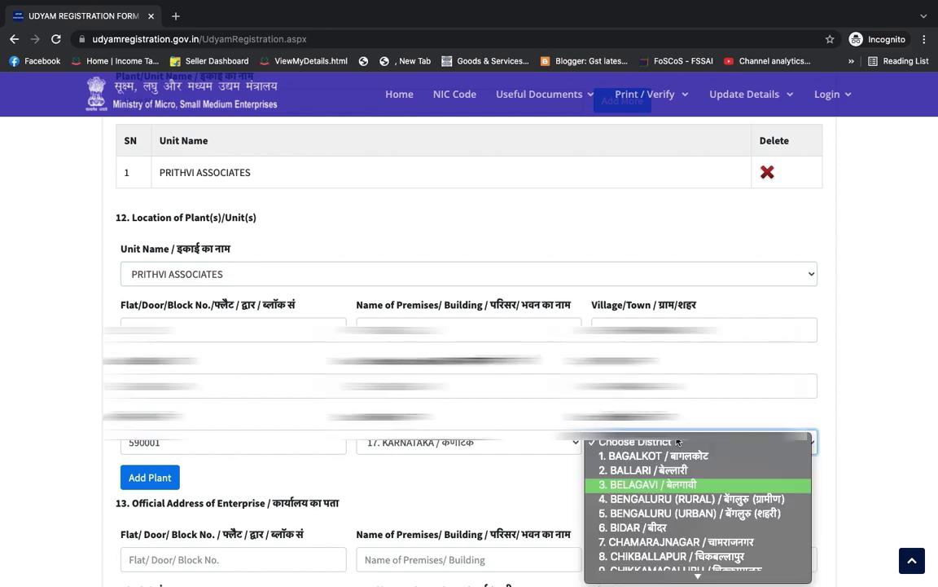
{"action": "key", "text": "Return"}
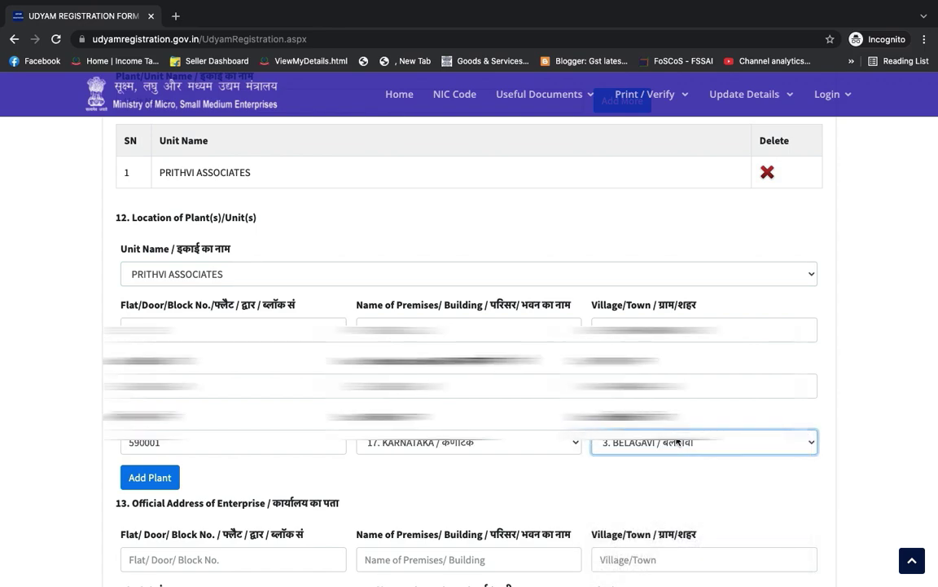
{"action": "scroll", "coordinate": [551, 477], "scroll_direction": "down", "scroll_amount": 3}
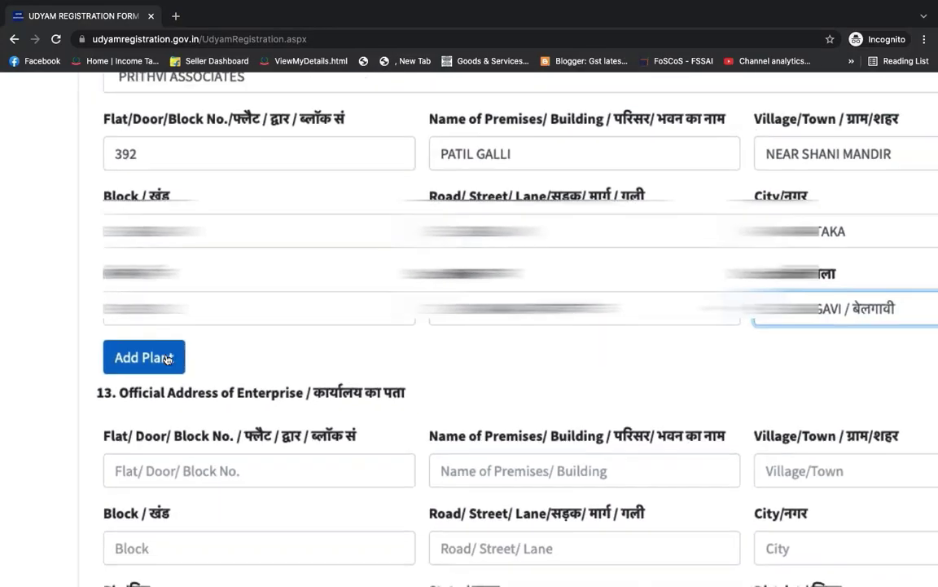
{"action": "left_click", "coordinate": [151, 356]}
{"action": "scroll", "coordinate": [501, 380], "scroll_direction": "down", "scroll_amount": 3}
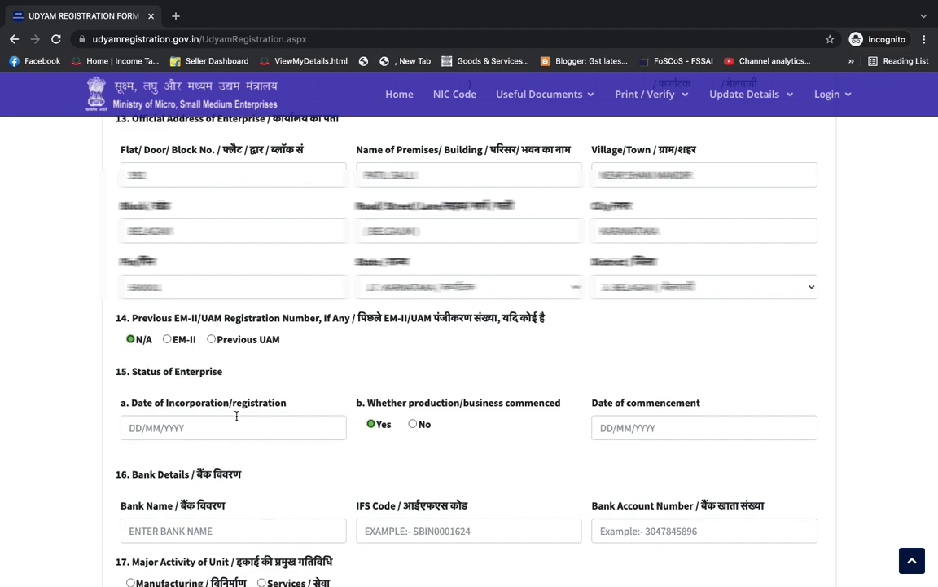
Enter 20/09/2017 in both the Date of Incorporation and Date of Commencement fields
{"action": "scroll", "coordinate": [236, 416], "scroll_direction": "down", "scroll_amount": 2}
{"action": "left_click", "coordinate": [241, 306]}
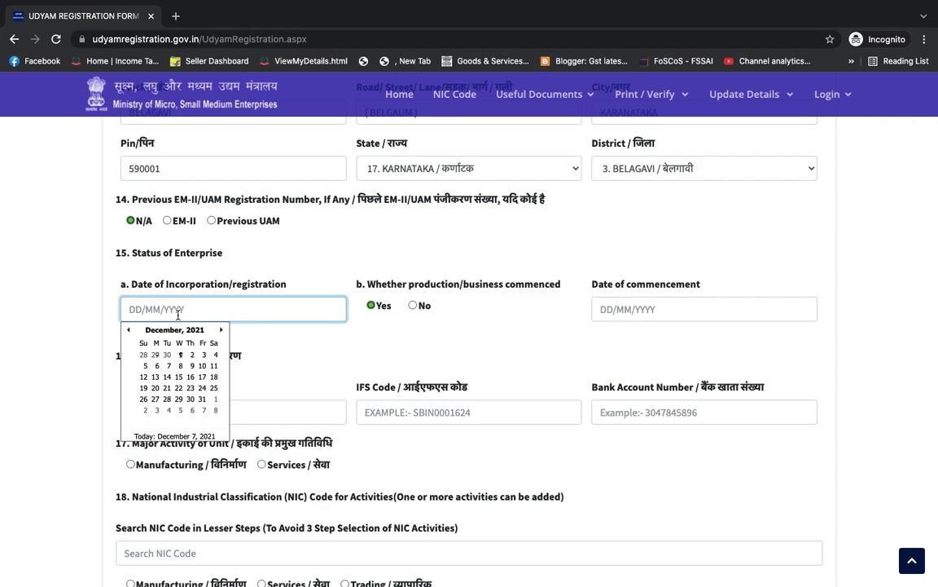
{"action": "type", "text": "20/09/2017"}
{"action": "key", "text": "Tab"}
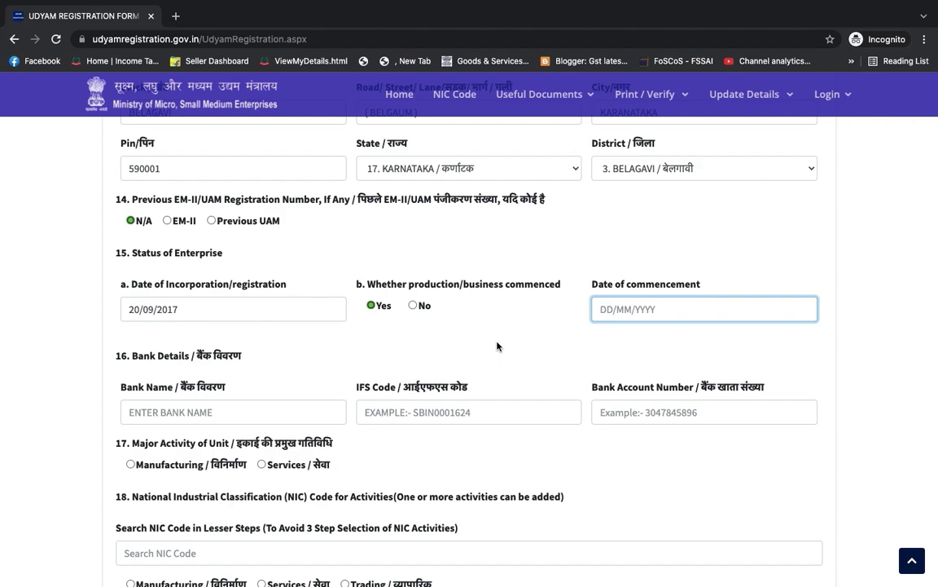
{"action": "type", "text": "20/09/2017"}
{"action": "left_click", "coordinate": [456, 360]}
{"action": "scroll", "coordinate": [456, 360], "scroll_direction": "down", "scroll_amount": 2}
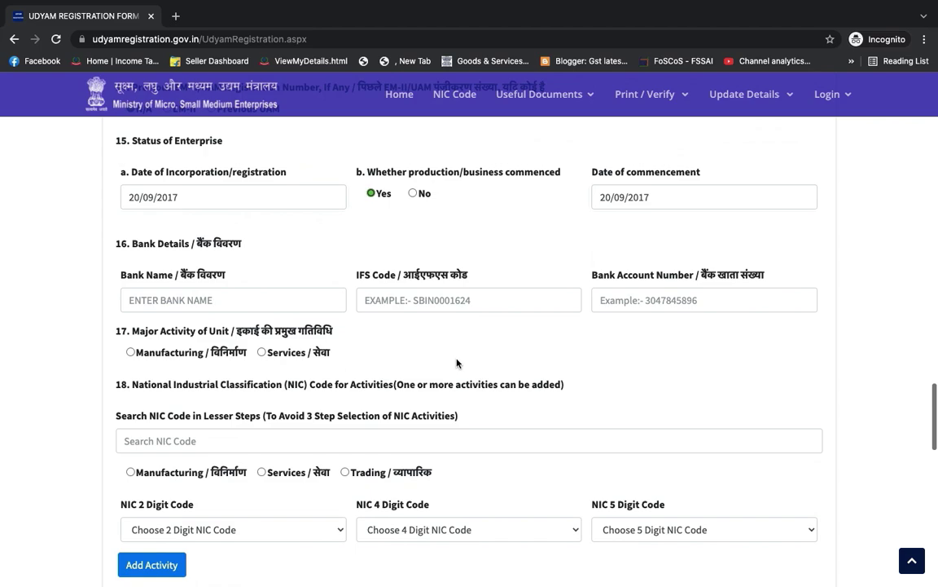
Enter the bank name, IFS code and bank account number in the bank details section
{"action": "left_click", "coordinate": [159, 303]}
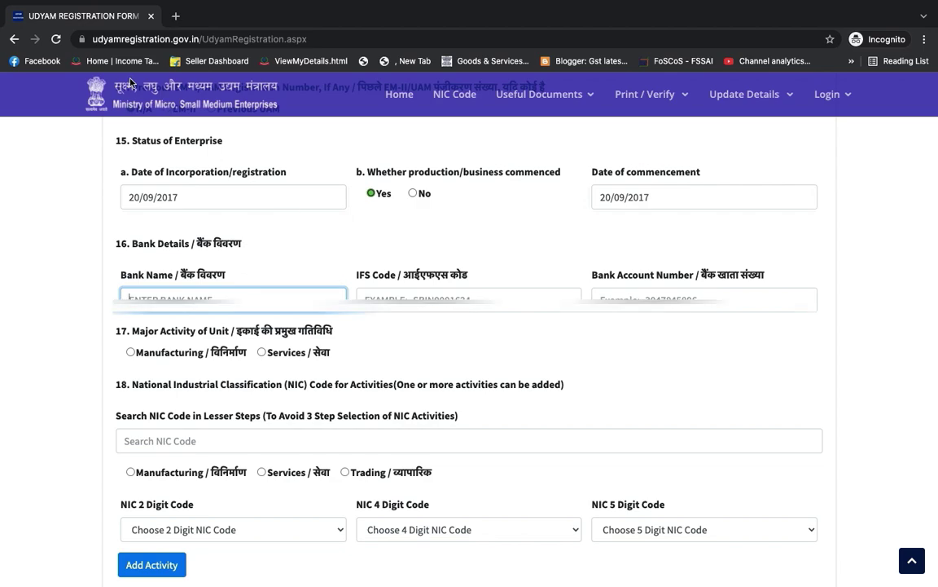
{"action": "key", "text": "Tab"}
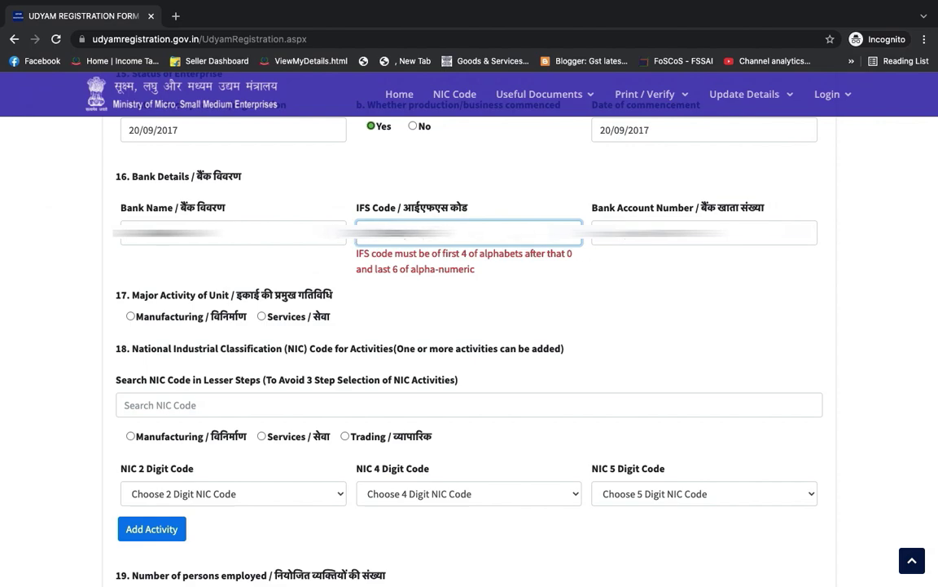
{"action": "key", "text": "Tab"}
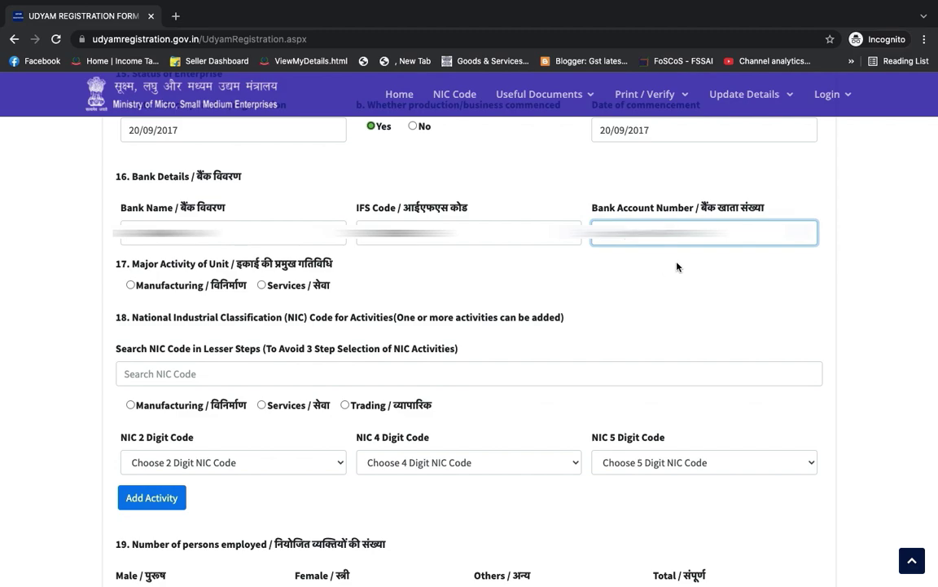
{"action": "scroll", "coordinate": [510, 283], "scroll_direction": "down", "scroll_amount": 1}
{"action": "left_click", "coordinate": [324, 293]}
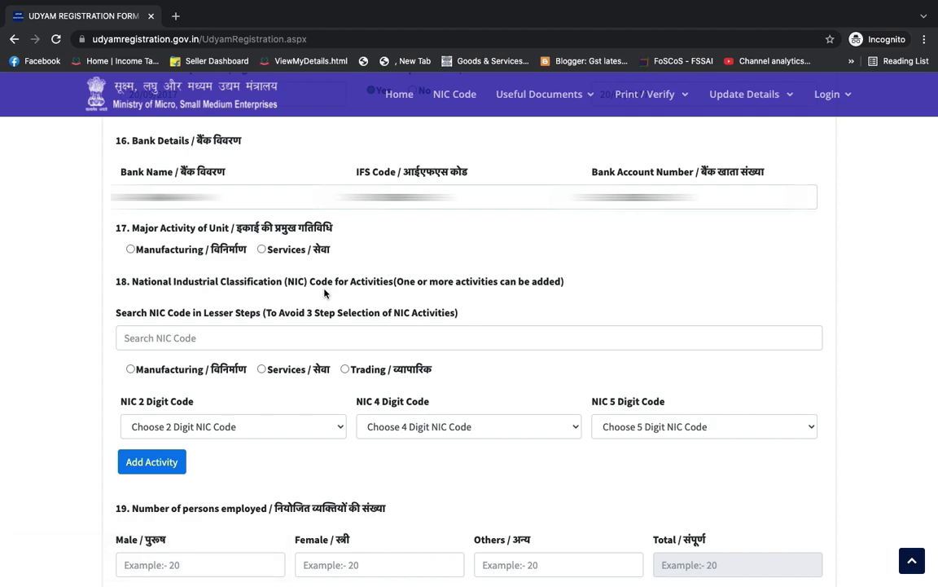
Choose Services under item 17, Major Activity of Unit
{"action": "scroll", "coordinate": [267, 187], "scroll_direction": "down", "scroll_amount": 1}
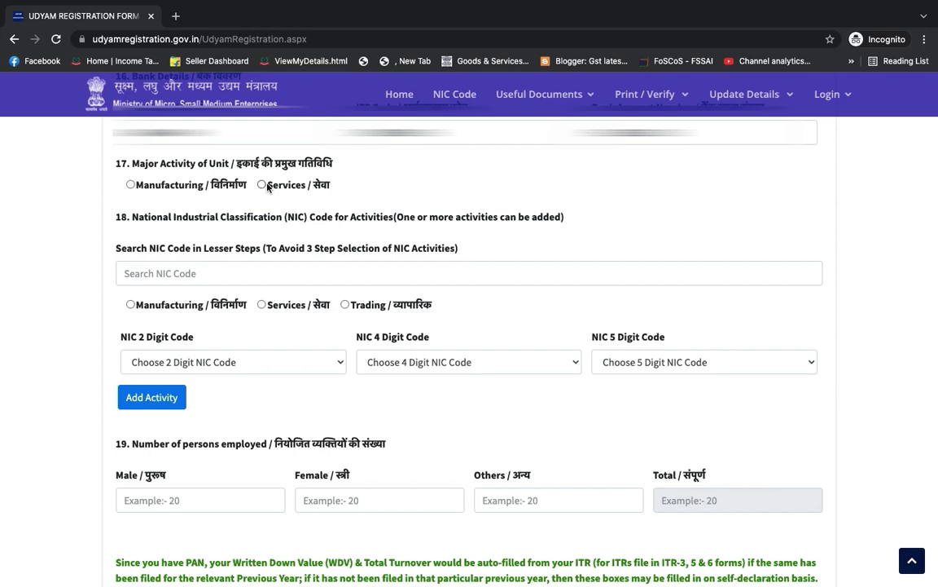
{"action": "left_click", "coordinate": [261, 185]}
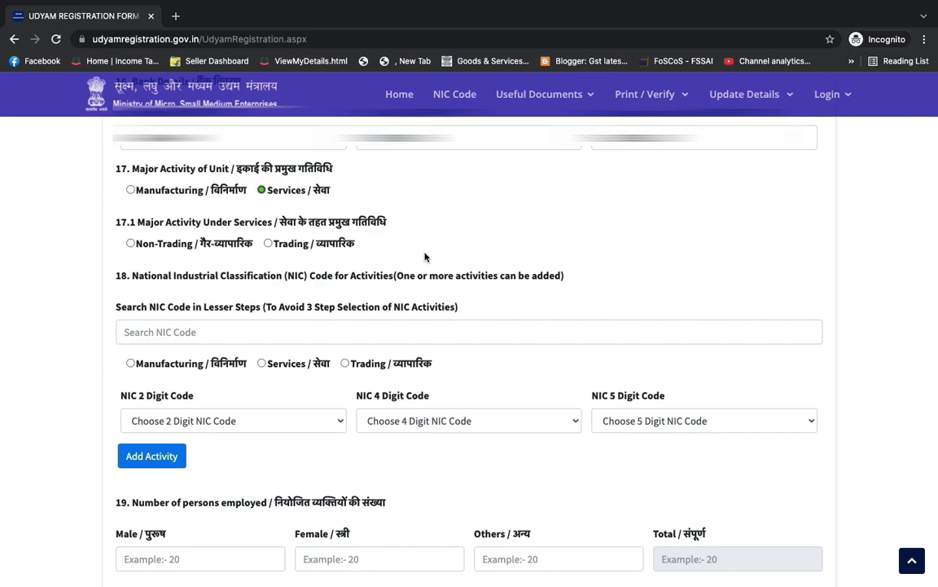
{"action": "scroll", "coordinate": [580, 370], "scroll_direction": "down", "scroll_amount": 2}
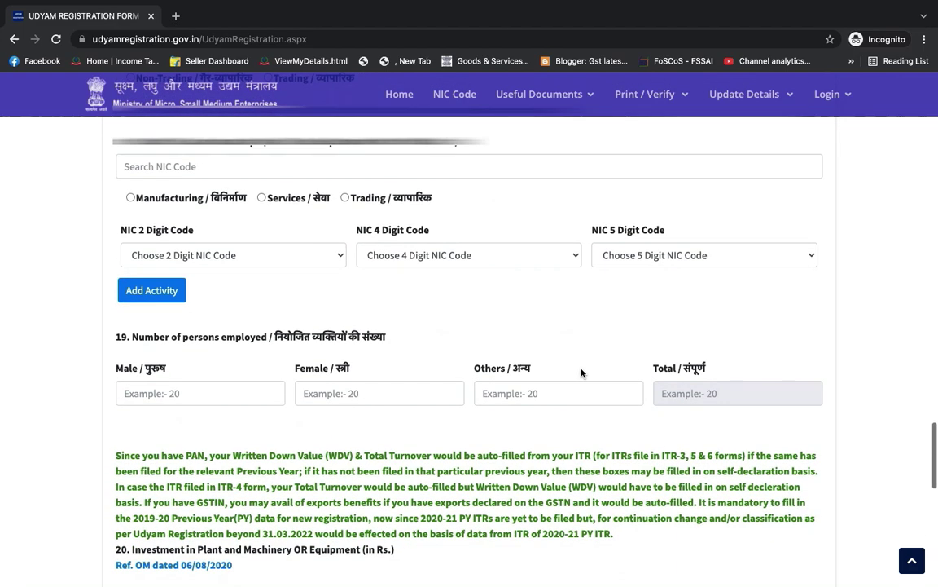
Search the NIC codes for 'building', correcting the mistyped search text
{"action": "left_click", "coordinate": [285, 164]}
{"action": "type", "text": "BUIL"}
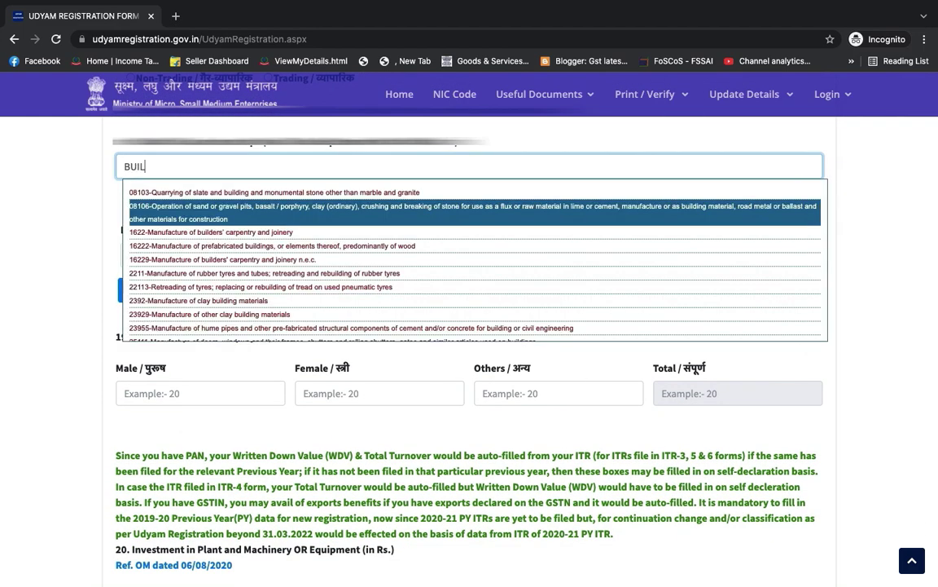
{"action": "type", "text": "DI"}
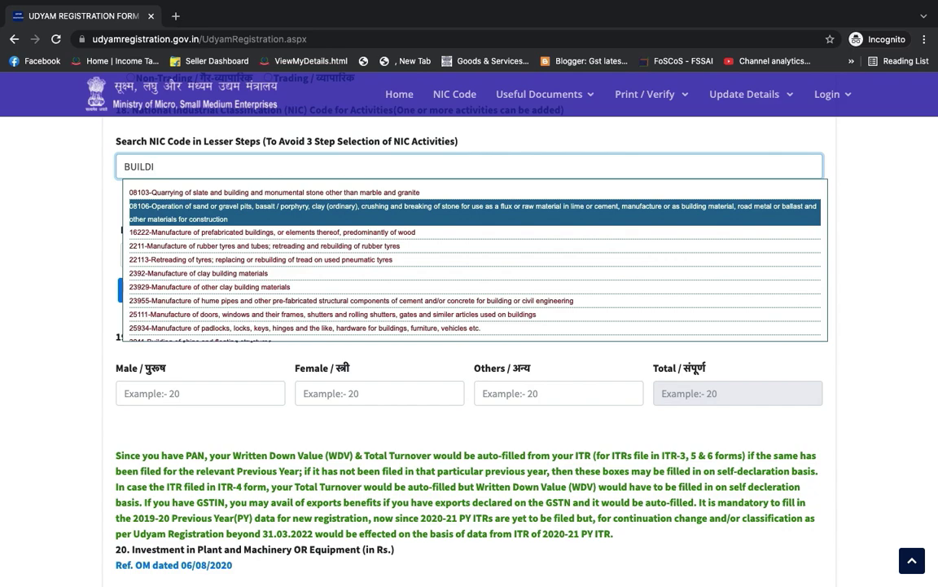
{"action": "type", "text": "NG N"}
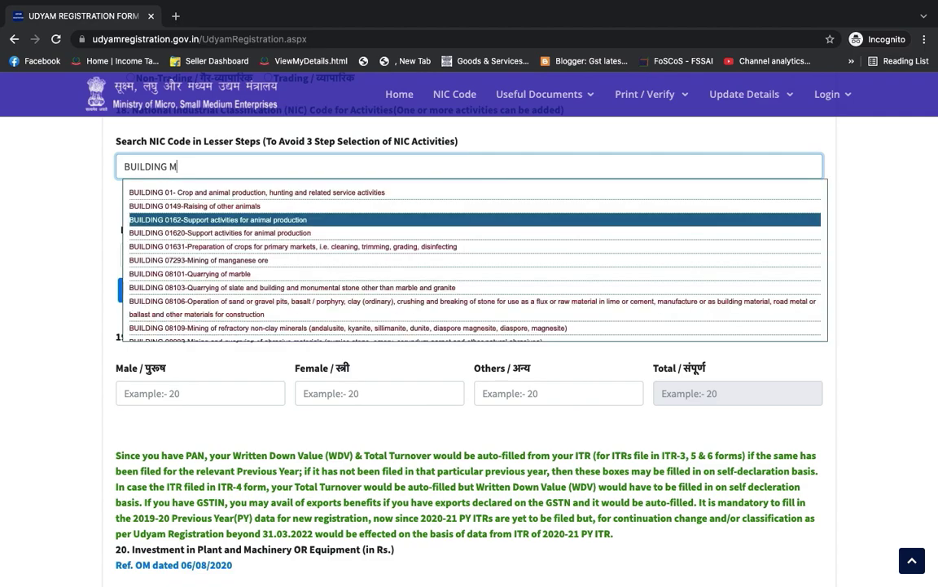
{"action": "key", "text": "BackSpace"}
{"action": "key", "text": "BackSpace"}
{"action": "key", "text": "BackSpace"}
{"action": "key", "text": "BackSpace"}
{"action": "key", "text": "BackSpace"}
{"action": "key", "text": "BackSpace"}
{"action": "key", "text": "BackSpace"}
{"action": "key", "text": "BackSpace"}
{"action": "key", "text": "BackSpace"}
{"action": "key", "text": "BackSpace"}
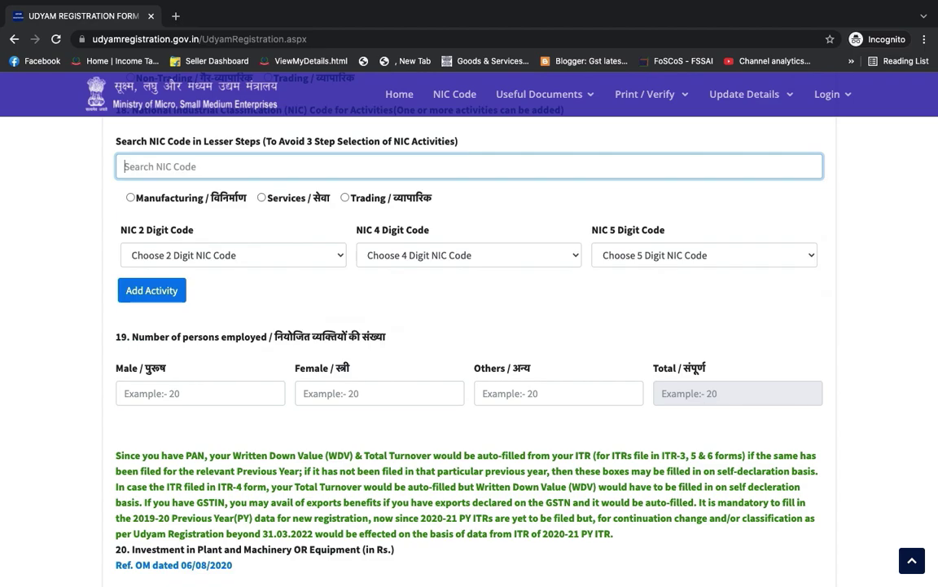
{"action": "type", "text": "buil"}
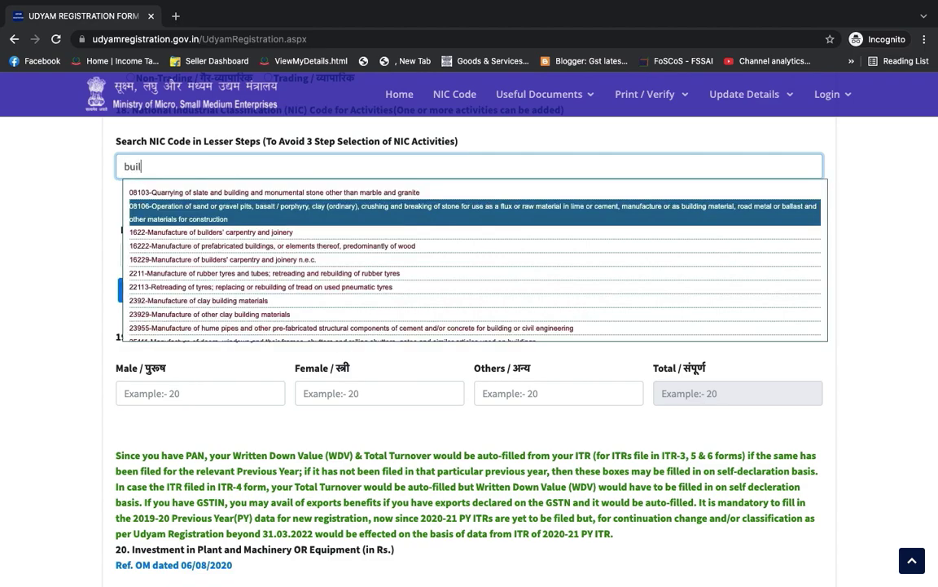
{"action": "type", "text": "din"}
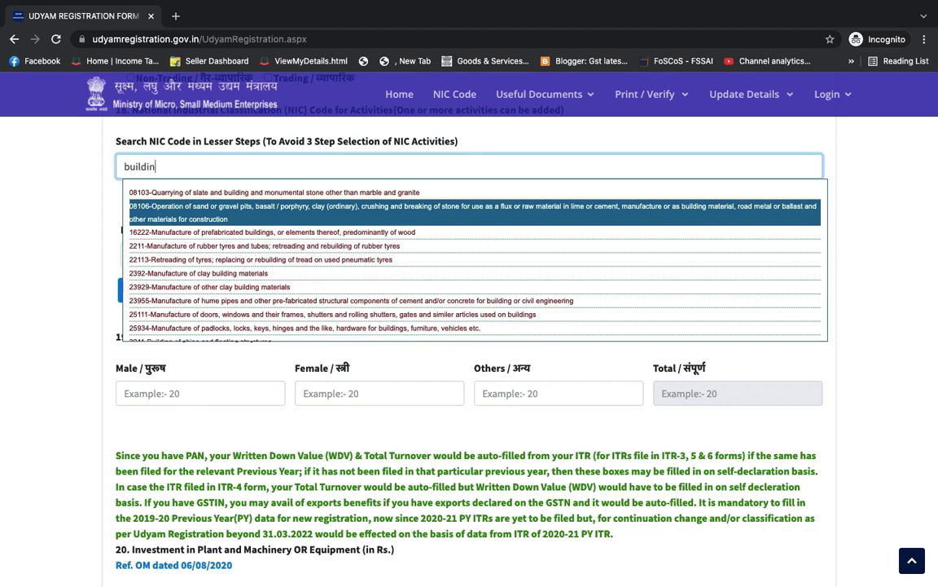
Browse the clay building-material NIC suggestions and close the list without selecting one
{"action": "key", "text": "Down"}
{"action": "key", "text": "Down"}
{"action": "key", "text": "Down"}
{"action": "key", "text": "Down"}
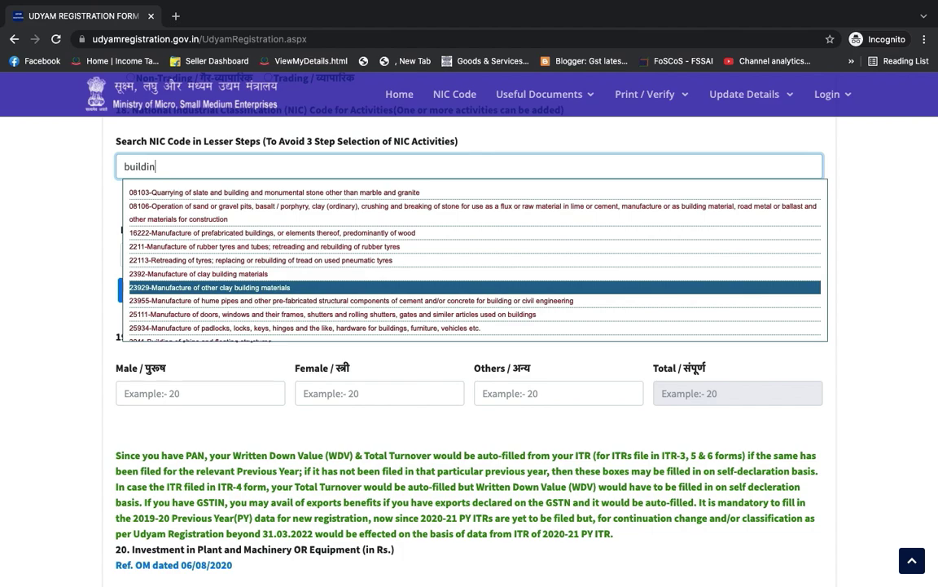
{"action": "key", "text": "Up"}
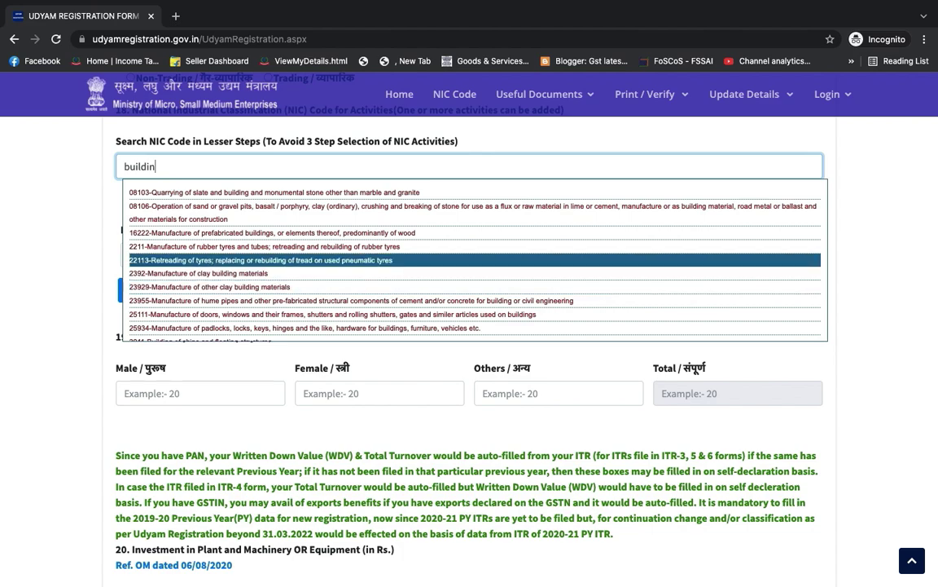
{"action": "key", "text": "Up"}
{"action": "key", "text": "Up"}
{"action": "key", "text": "Up"}
{"action": "key", "text": "Up"}
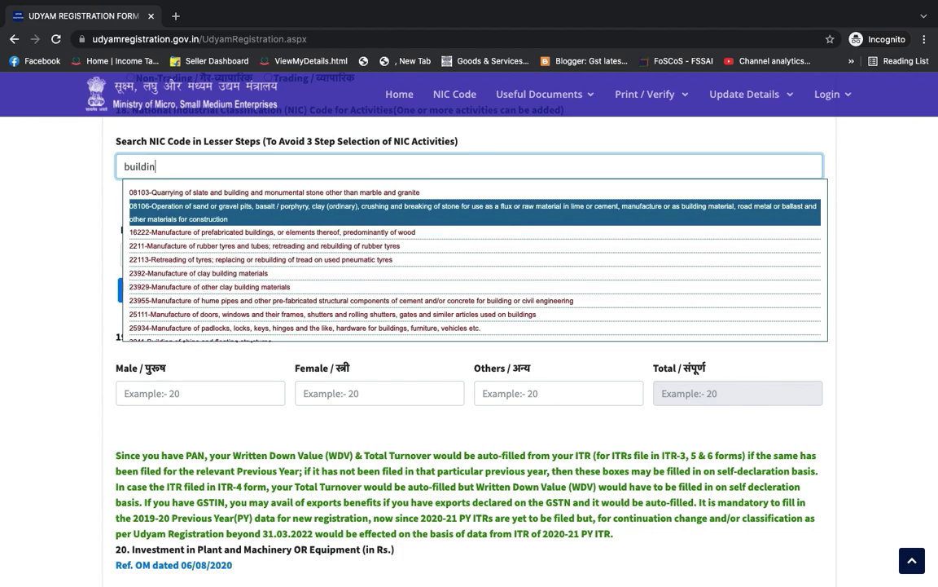
{"action": "key", "text": "Down"}
{"action": "key", "text": "Down"}
{"action": "key", "text": "Down"}
{"action": "key", "text": "Down"}
{"action": "key", "text": "Down"}
{"action": "key", "text": "Down"}
{"action": "key", "text": "Down"}
{"action": "key", "text": "Down"}
{"action": "key", "text": "Down"}
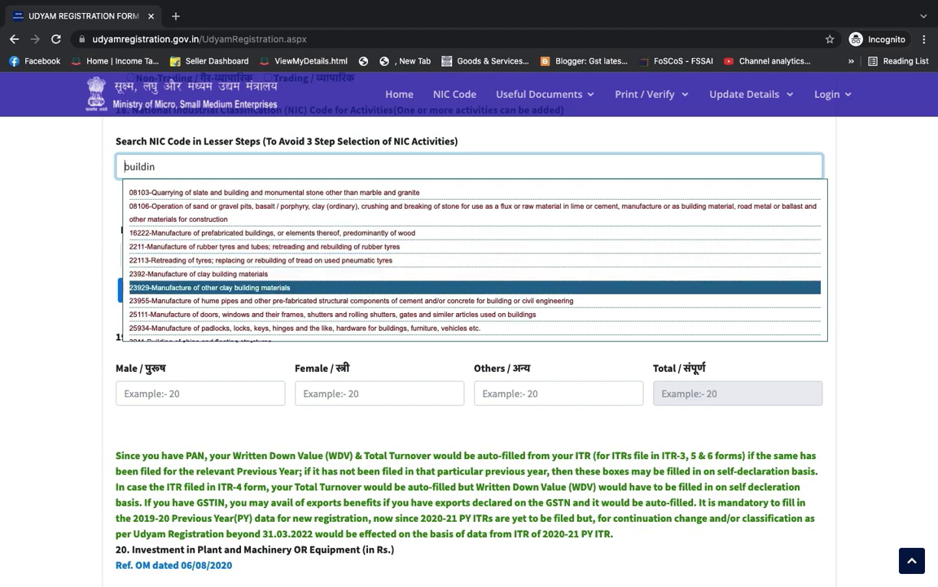
{"action": "key", "text": "Up"}
{"action": "key", "text": "Up"}
{"action": "key", "text": "Up"}
{"action": "key", "text": "Up"}
{"action": "key", "text": "Up"}
{"action": "key", "text": "Up"}
{"action": "key", "text": "Up"}
{"action": "key", "text": "Down"}
{"action": "key", "text": "Down"}
{"action": "key", "text": "Down"}
{"action": "key", "text": "Down"}
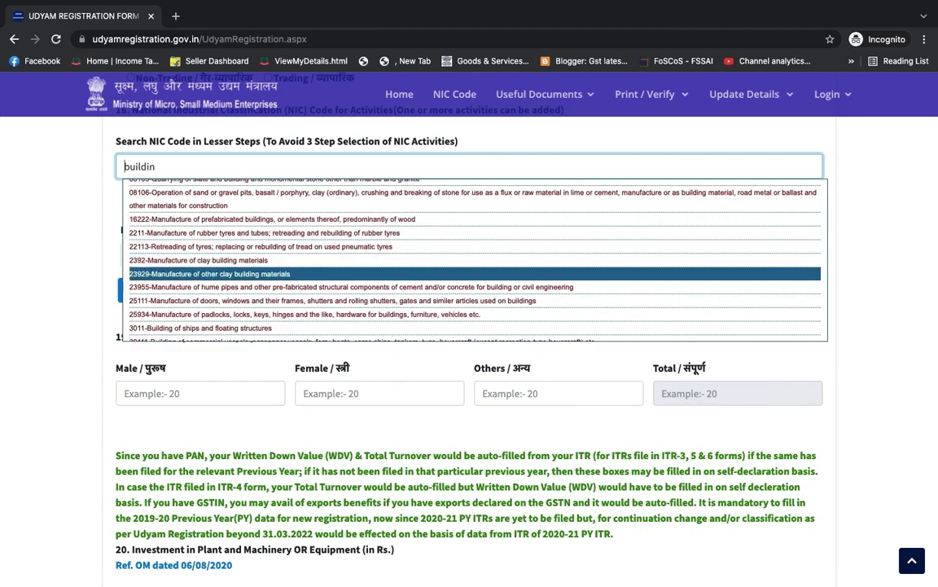
{"action": "key", "text": "Return"}
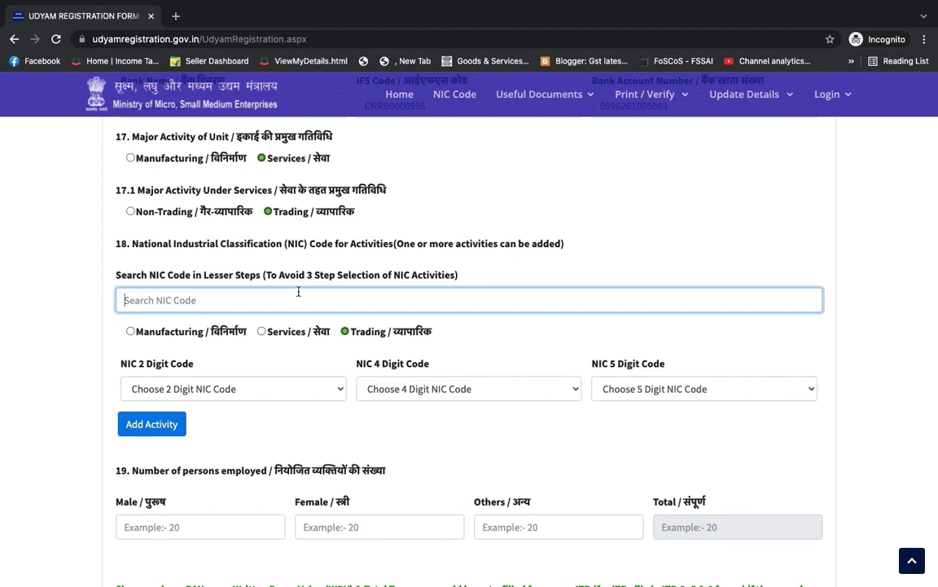
Search NIC codes for 'bricks' and pick 47521, building-material retail
{"action": "type", "text": "bricks"}
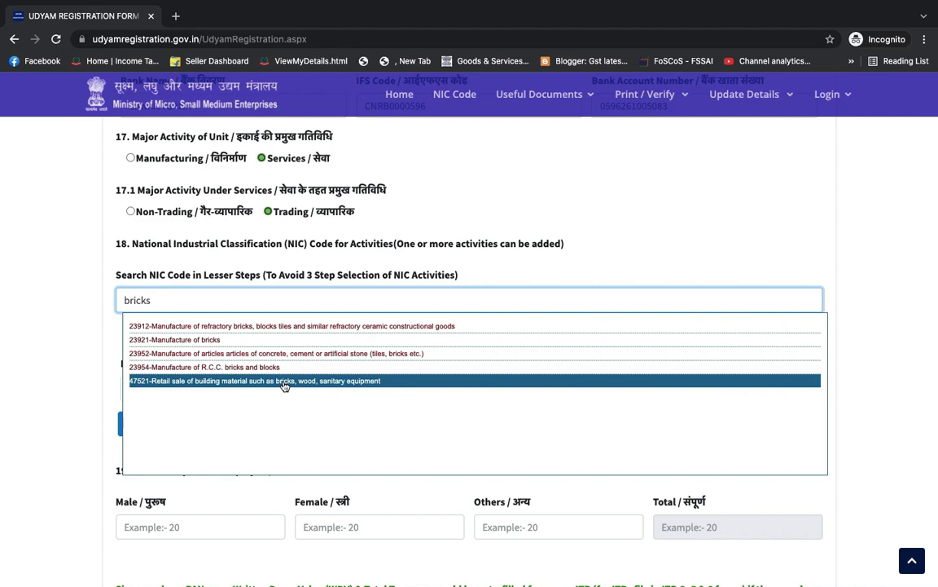
{"action": "left_click", "coordinate": [243, 384]}
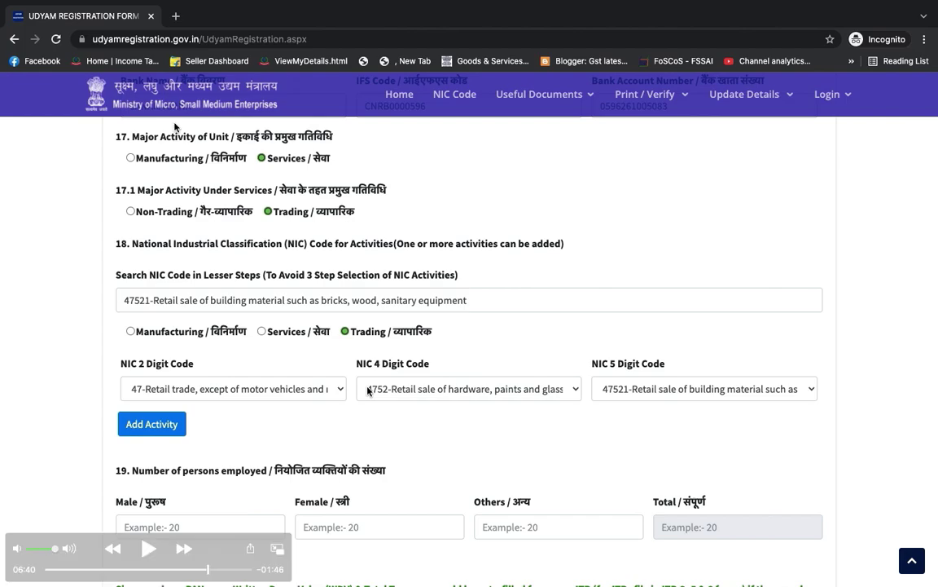
{"action": "key", "text": "space"}
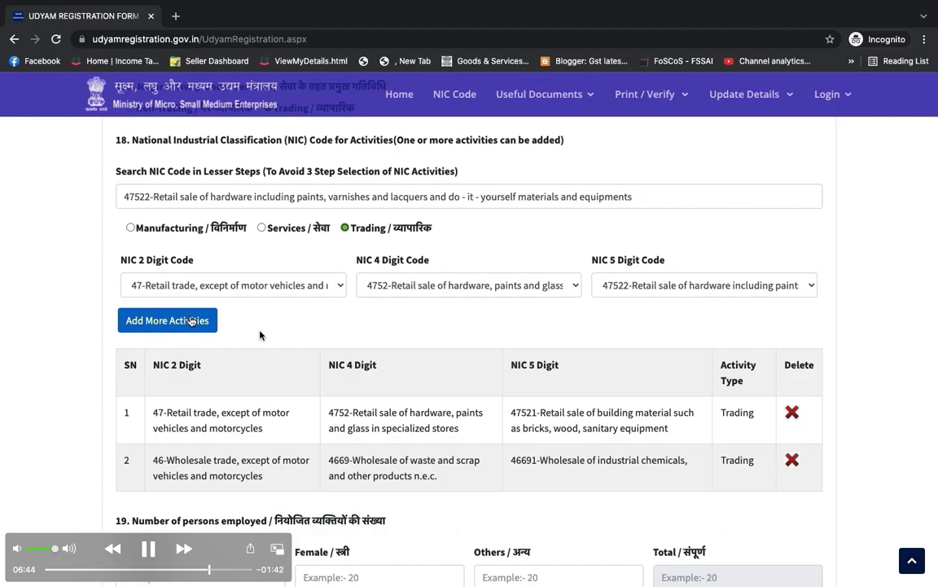
{"action": "key", "text": "space"}
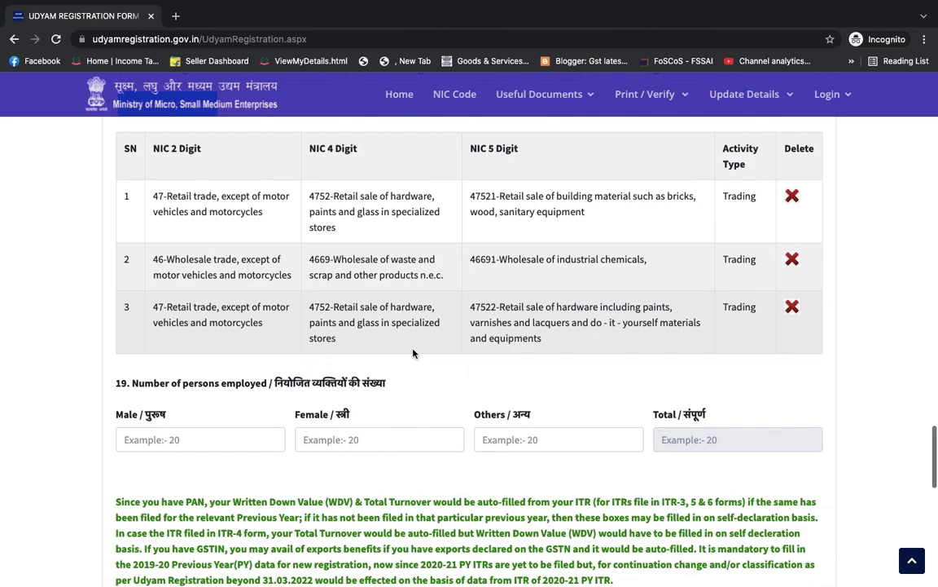
Enter persons employed as 6 male, 2 female and 0 others, totalling 8
{"action": "scroll", "coordinate": [413, 353], "scroll_direction": "down", "scroll_amount": 2}
{"action": "left_click", "coordinate": [205, 346]}
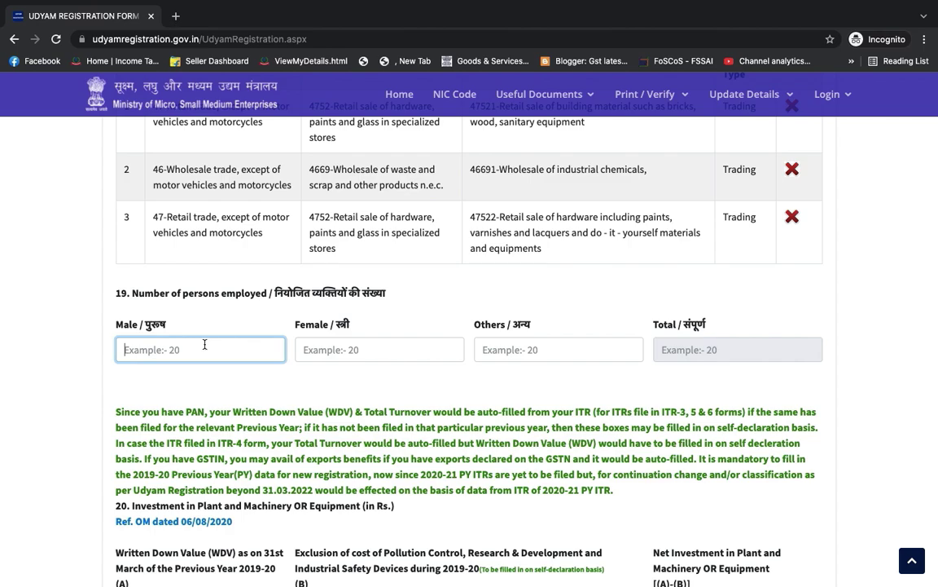
{"action": "type", "text": "6"}
{"action": "key", "text": "Tab"}
{"action": "type", "text": "2"}
{"action": "key", "text": "Tab"}
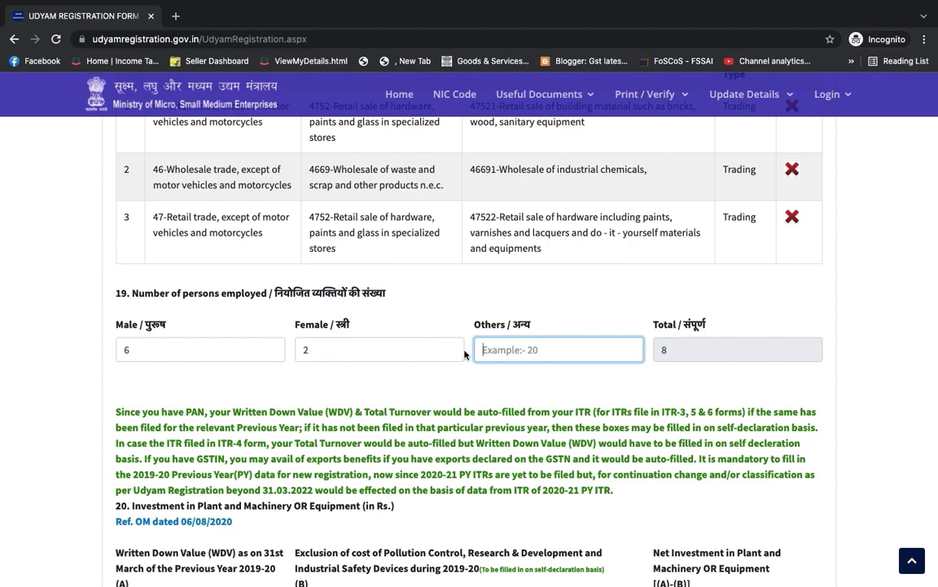
{"action": "type", "text": "0"}
{"action": "key", "text": "Tab"}
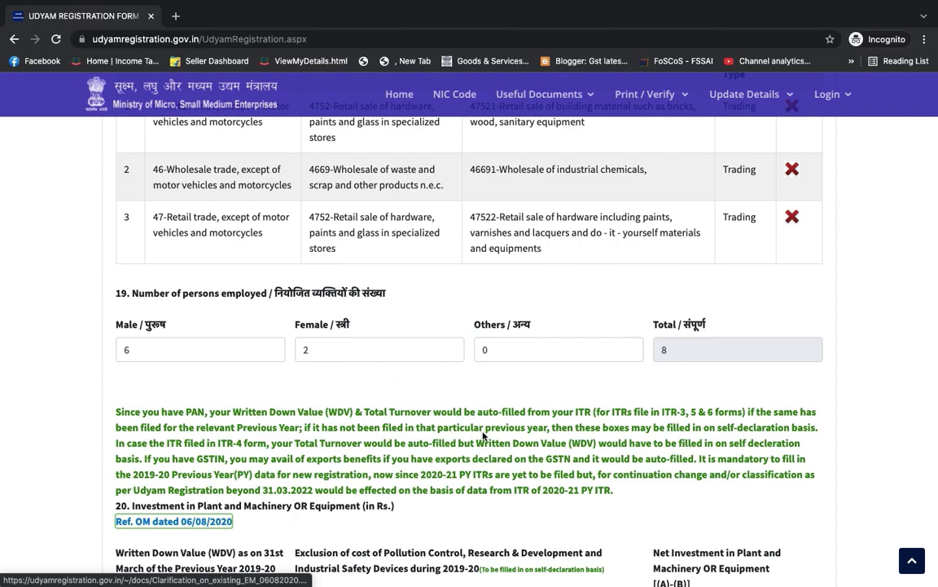
{"action": "scroll", "coordinate": [483, 436], "scroll_direction": "down", "scroll_amount": 2}
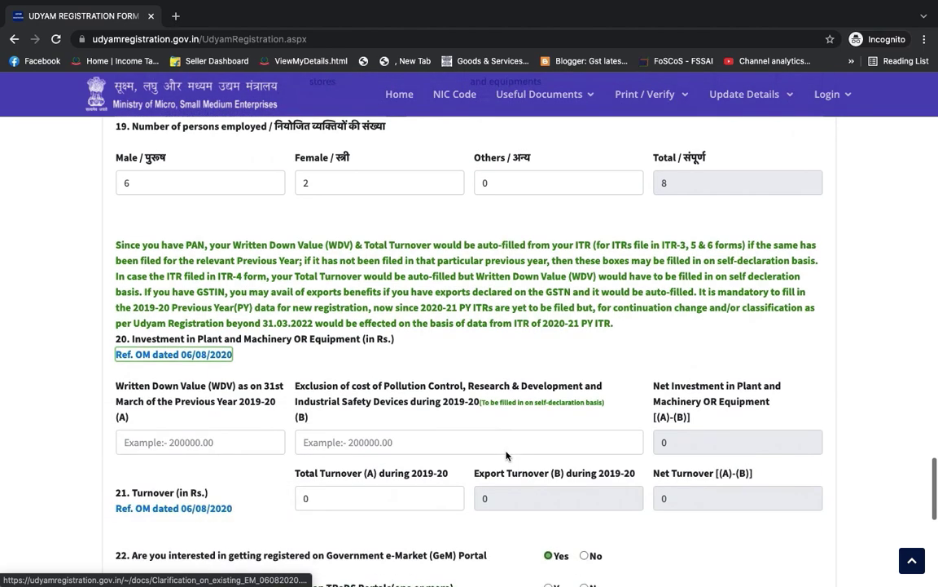
Enter a 20000 exclusion against the 8500000 plant and machinery WDV, giving net investment 8480000
{"action": "scroll", "coordinate": [505, 456], "scroll_direction": "down", "scroll_amount": 2}
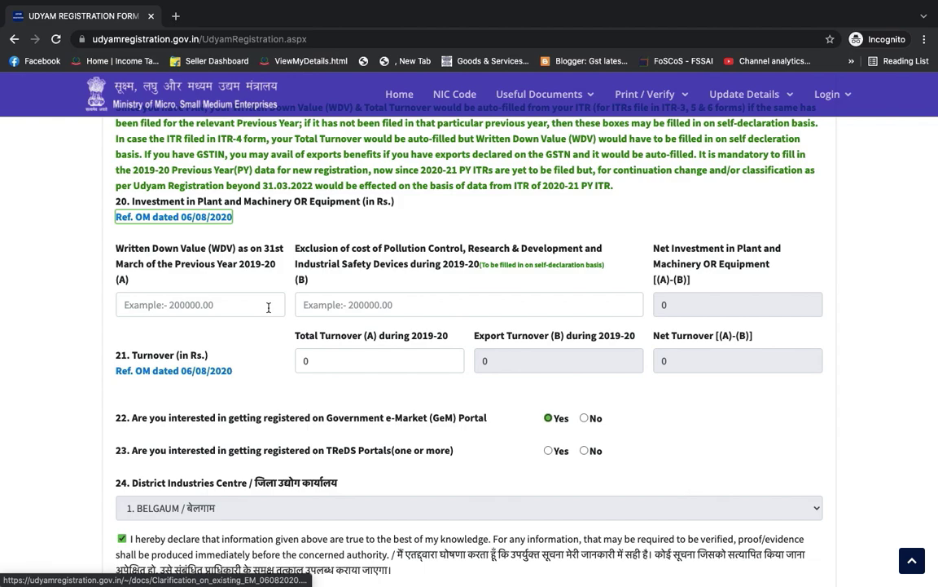
{"action": "mouse_move", "coordinate": [110, 273]}
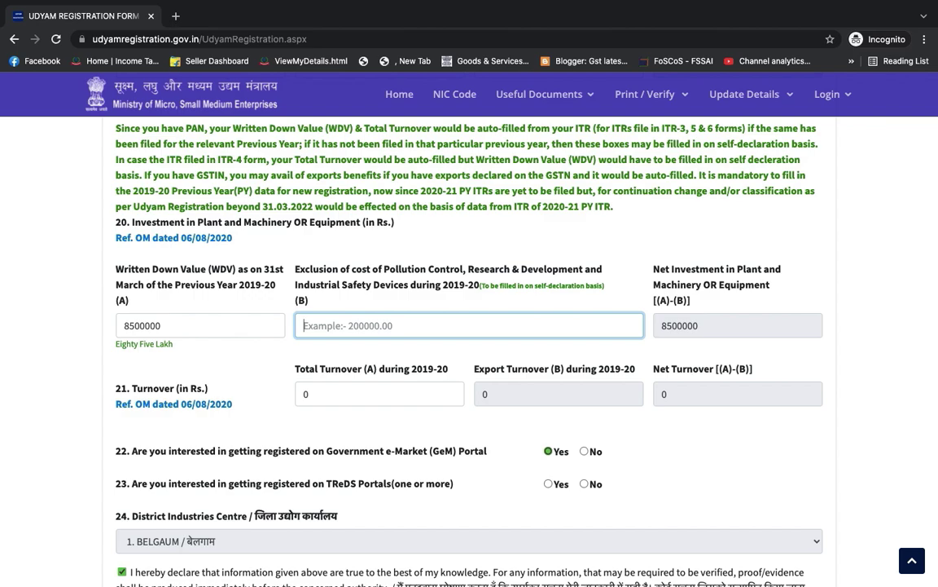
{"action": "type", "text": "2000"}
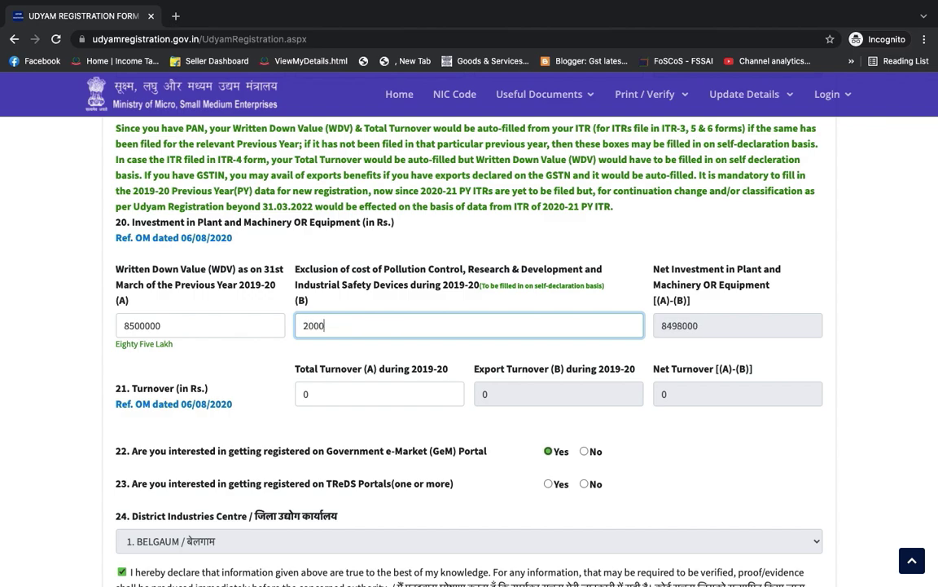
{"action": "type", "text": "0"}
{"action": "key", "text": "Tab"}
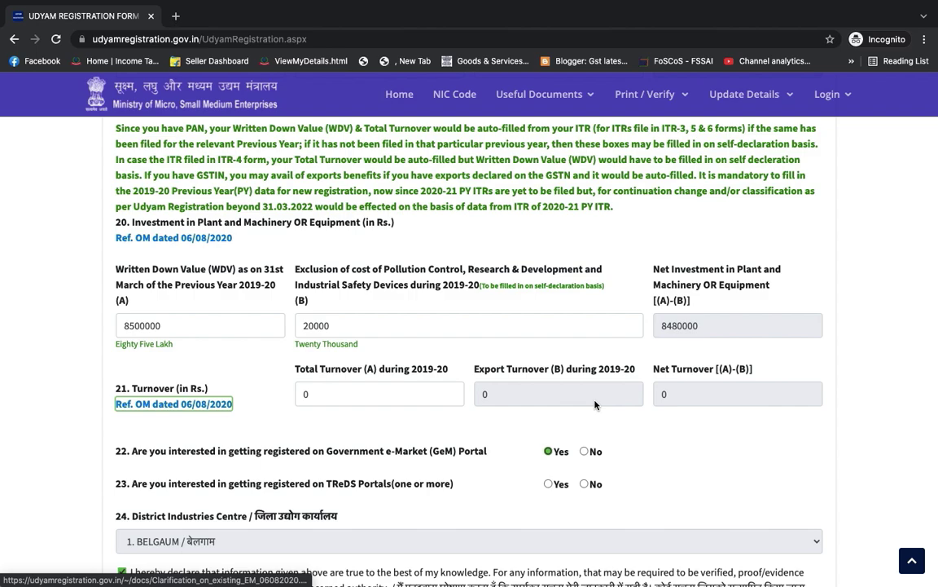
{"action": "left_click", "coordinate": [558, 427]}
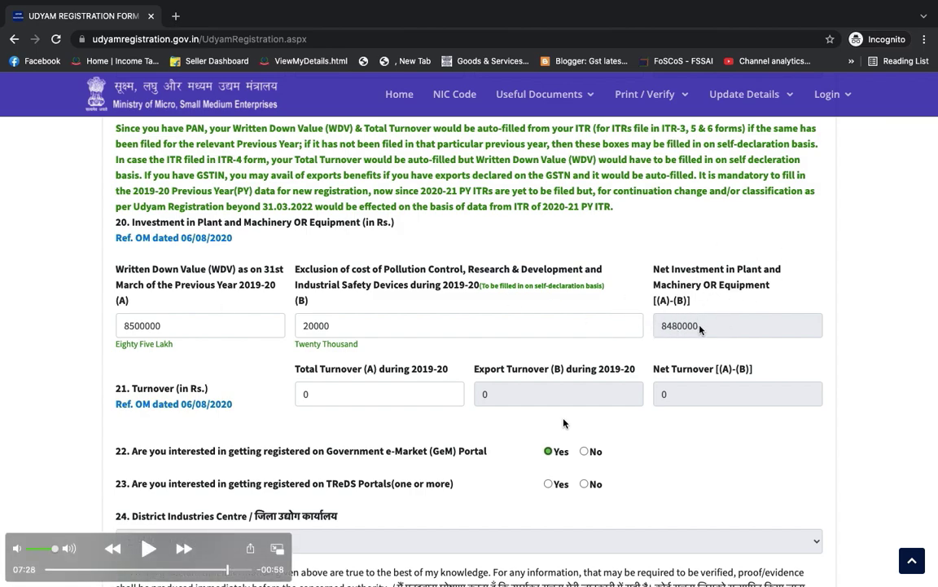
{"action": "key", "text": "space"}
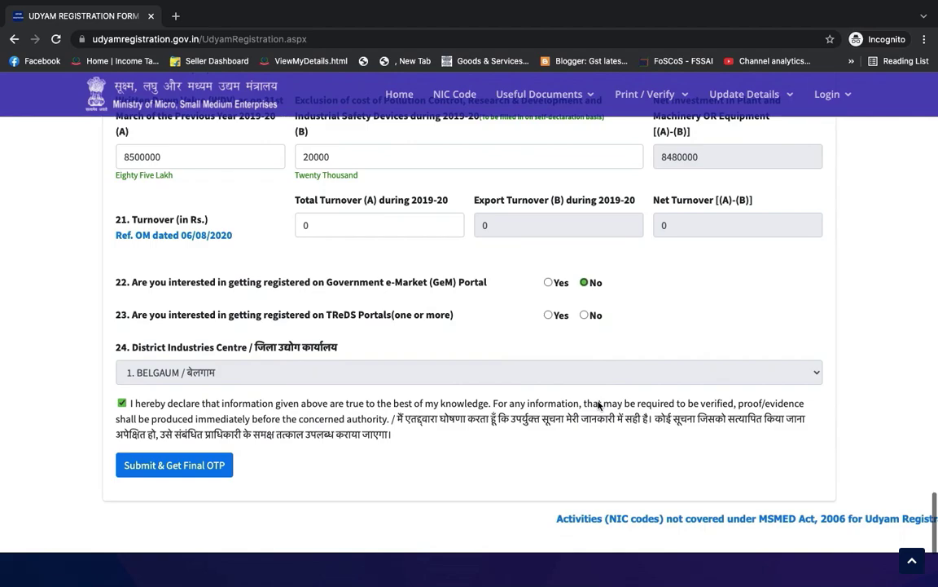
Select No for question 22 (GeM registration) and question 23 (TReDS registration)
{"action": "key", "text": "space"}
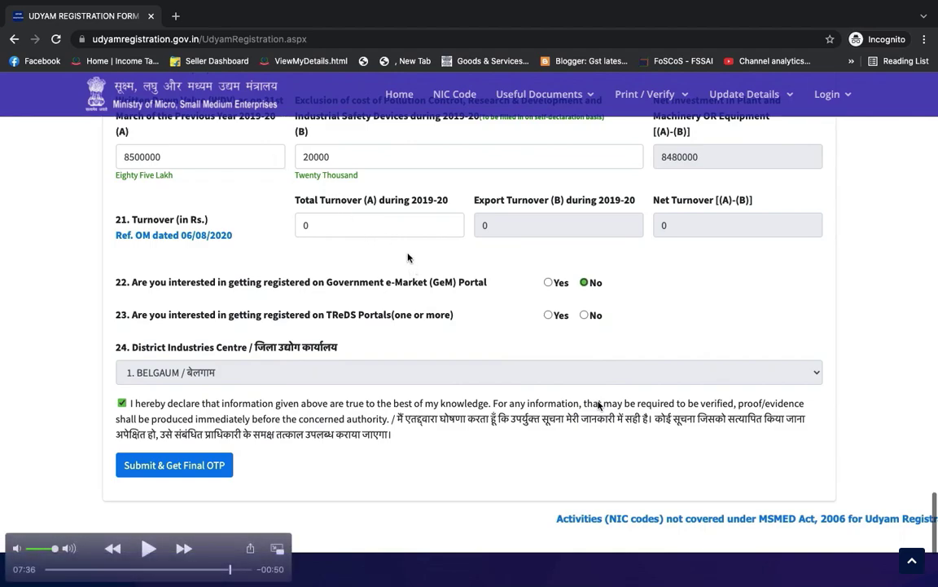
{"action": "key", "text": "space"}
{"action": "key", "text": "space"}
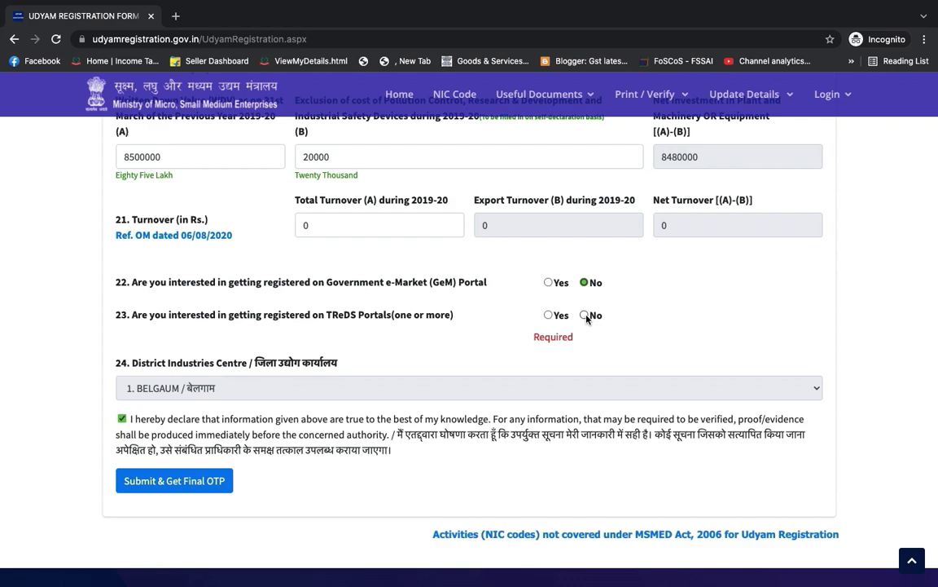
{"action": "left_click", "coordinate": [585, 316]}
{"action": "scroll", "coordinate": [156, 419], "scroll_direction": "down", "scroll_amount": 1}
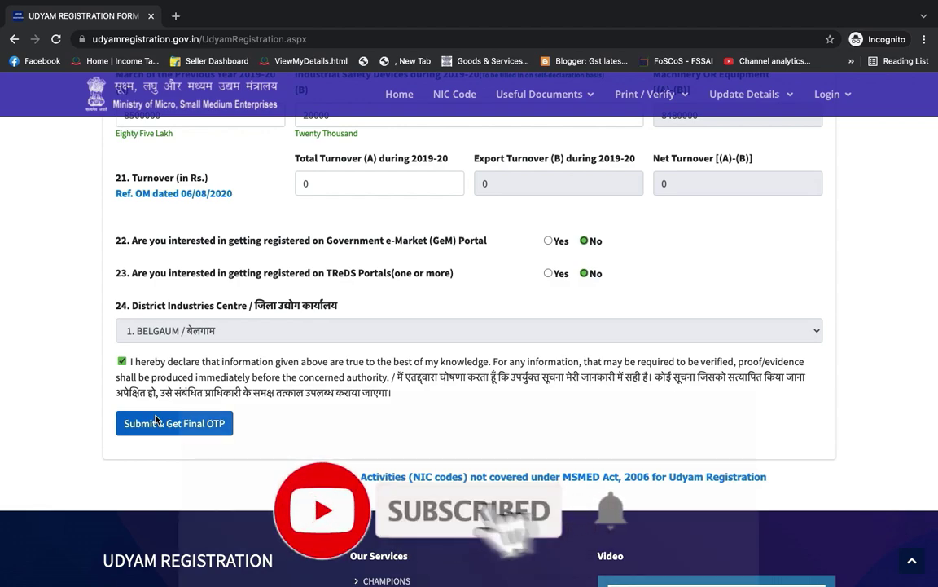
Request the final OTP and confirm the registered mobile number is correct
{"action": "left_click", "coordinate": [155, 420]}
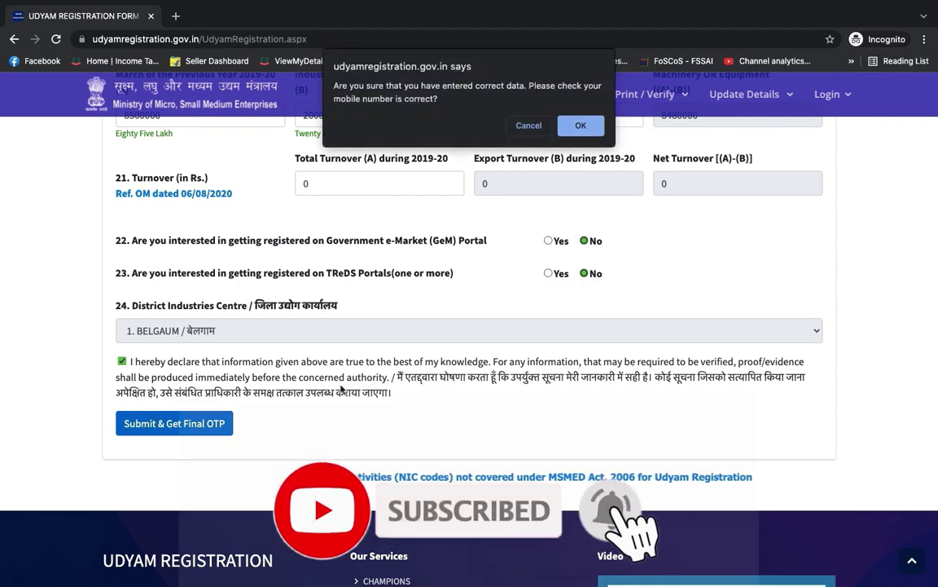
{"action": "left_click", "coordinate": [583, 126]}
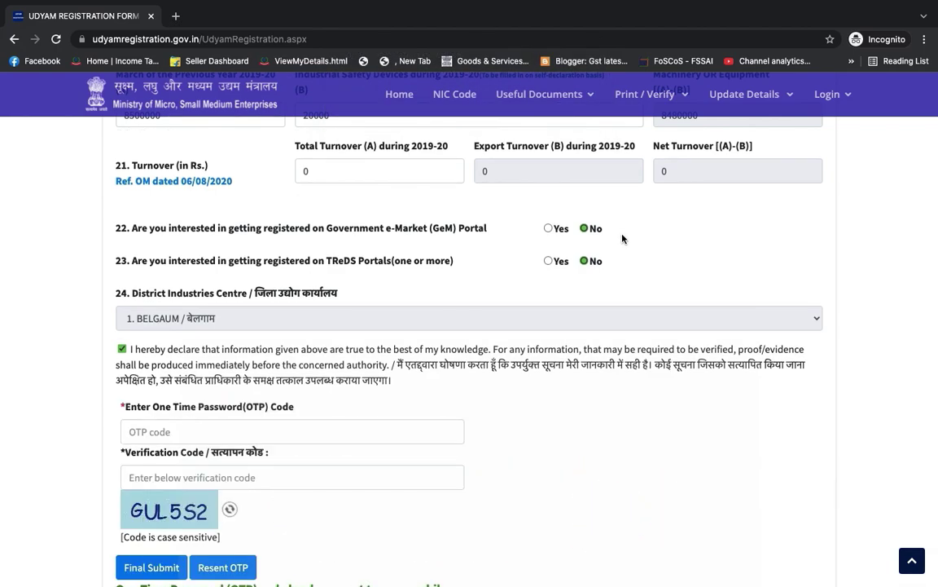
{"action": "scroll", "coordinate": [564, 236], "scroll_direction": "down", "scroll_amount": 2}
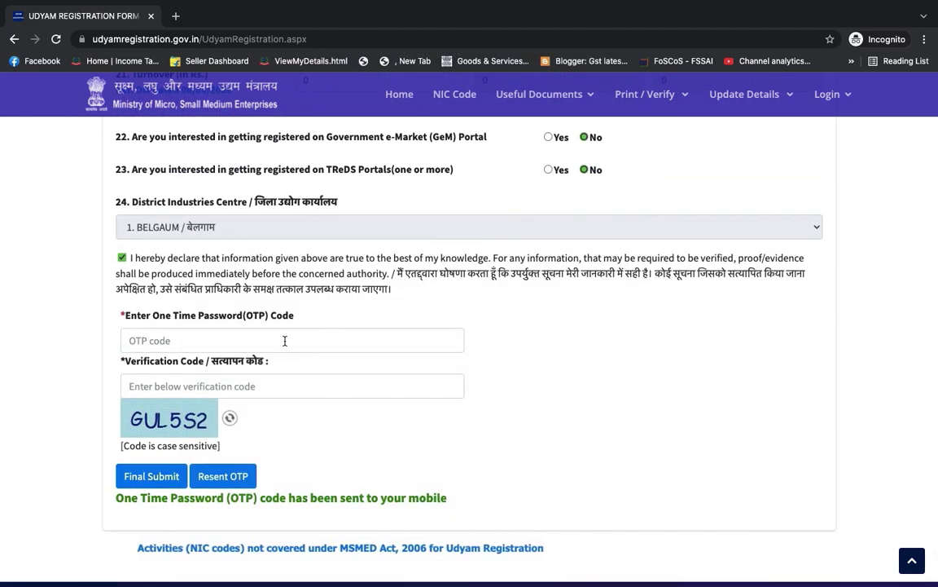
Fill in the received OTP and the on-screen verification code, then submit the form
{"action": "left_click", "coordinate": [260, 385]}
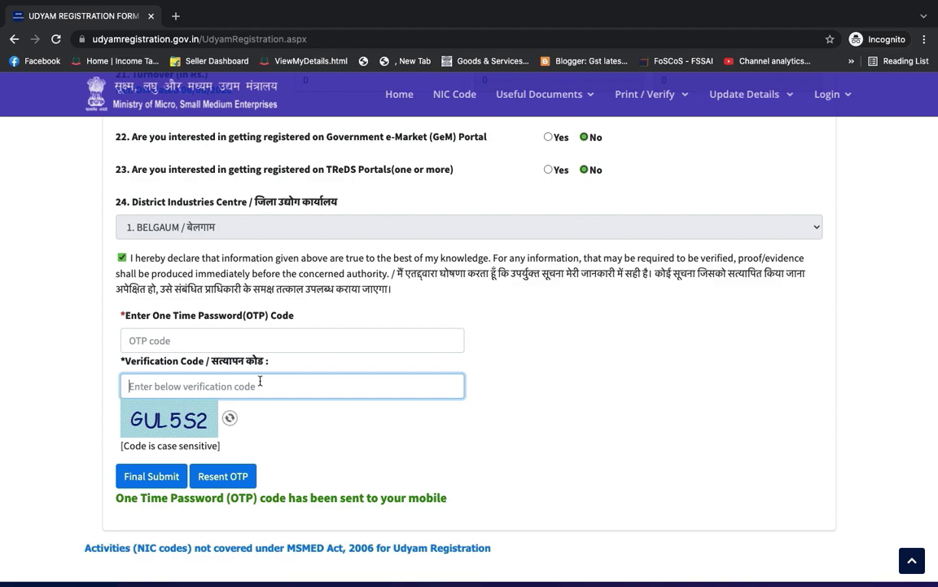
{"action": "key", "text": "Return"}
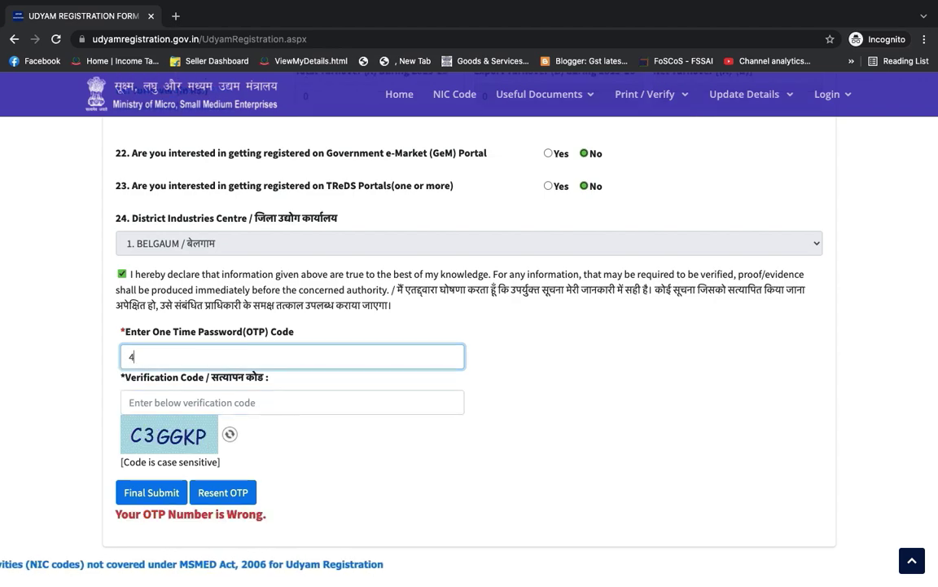
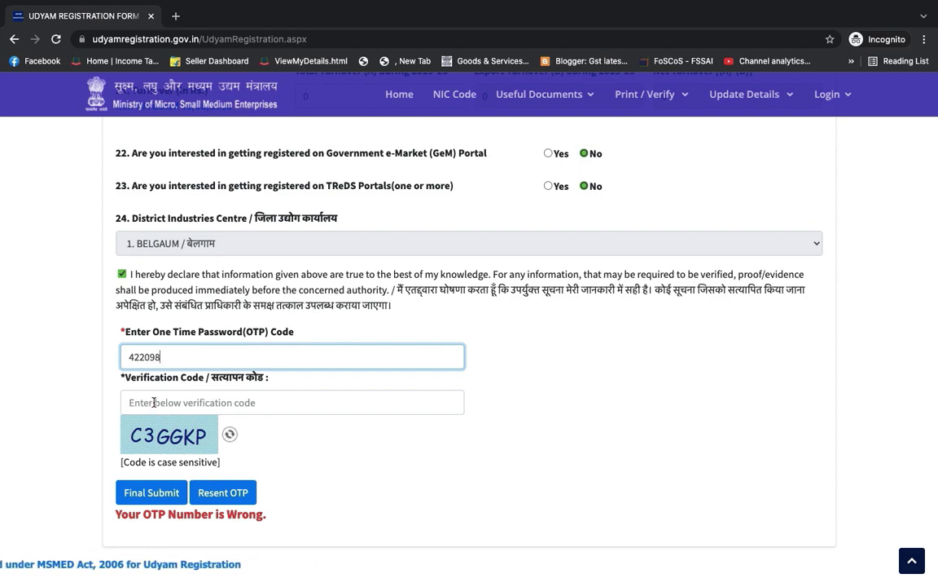
{"action": "left_click", "coordinate": [154, 402]}
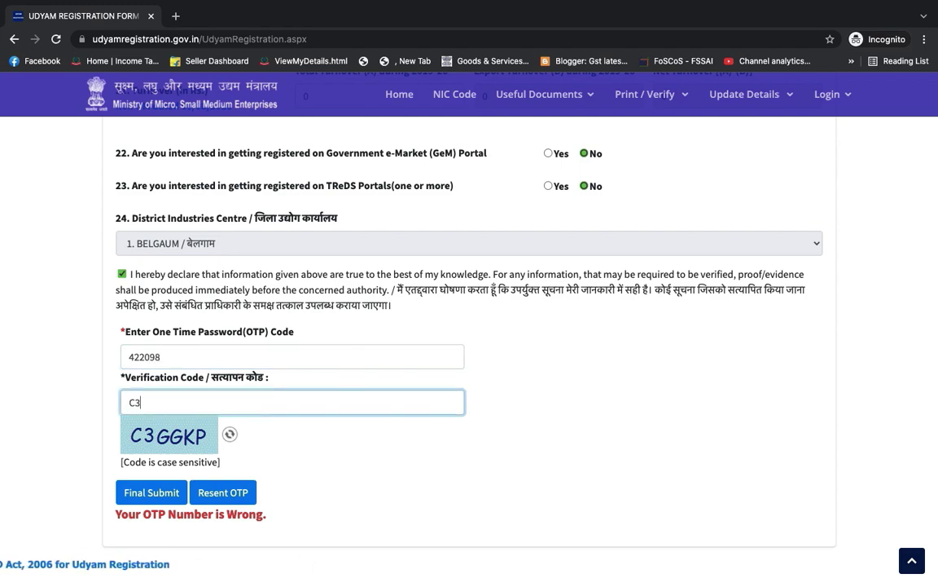
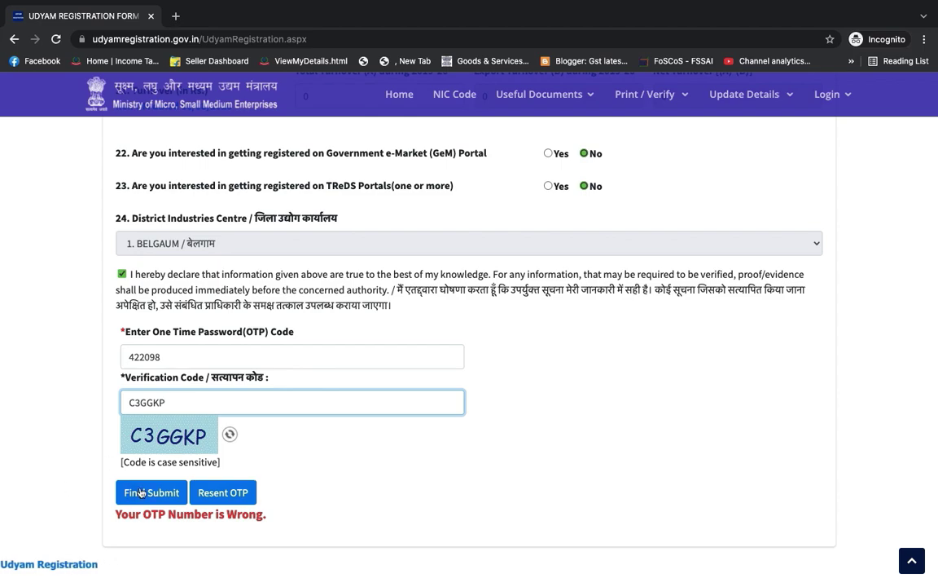
{"action": "left_click", "coordinate": [140, 493]}
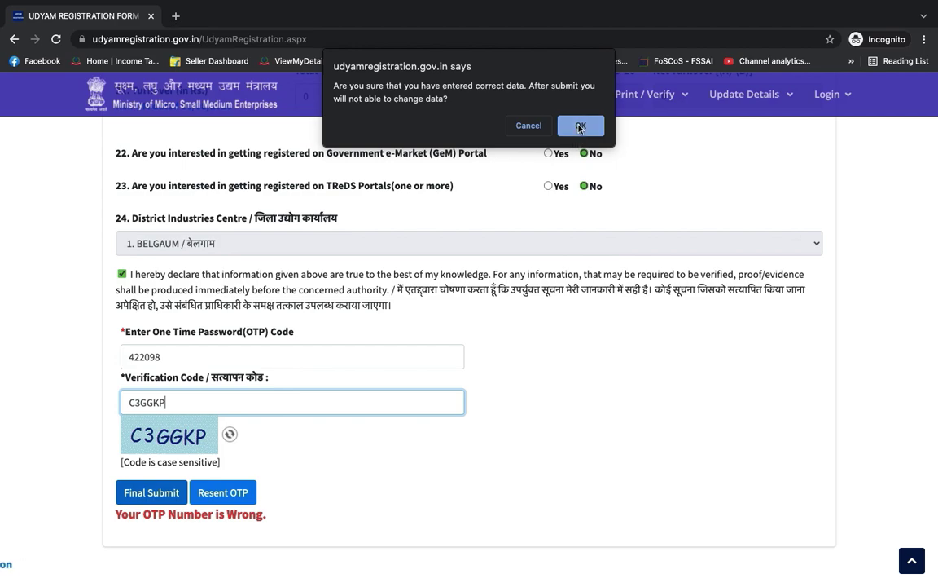
Confirm the entered data and acknowledge the submission notice to reach the thank-you page
{"action": "left_click", "coordinate": [580, 125]}
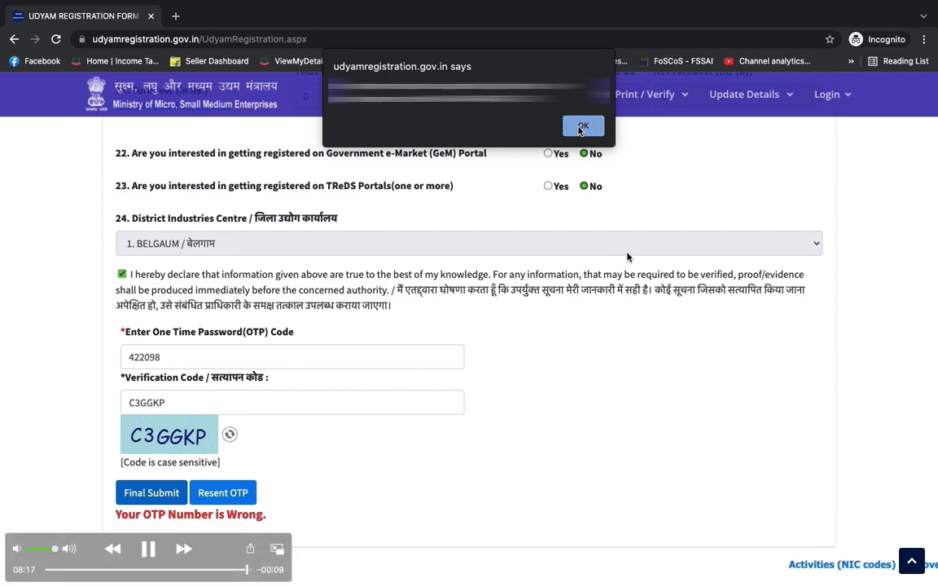
{"action": "left_click", "coordinate": [582, 126]}
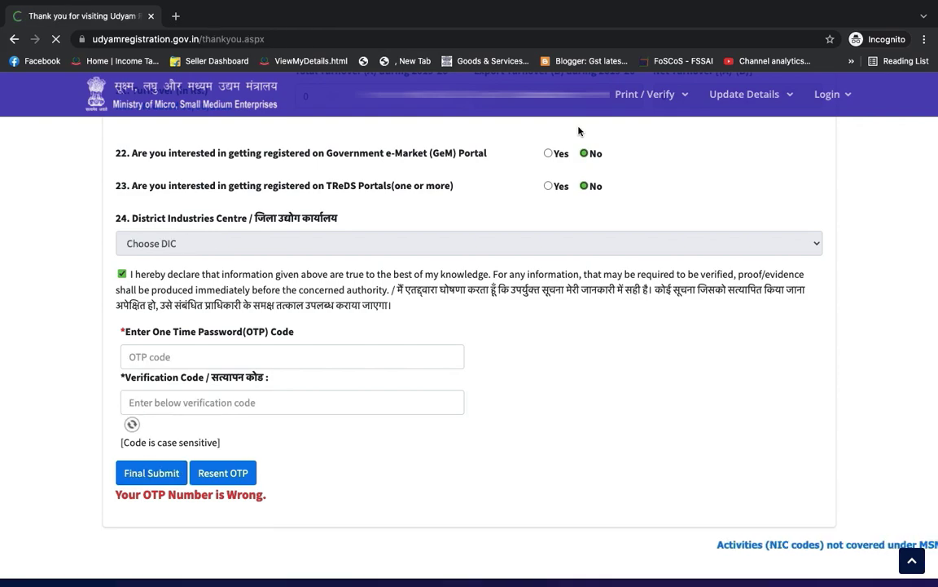